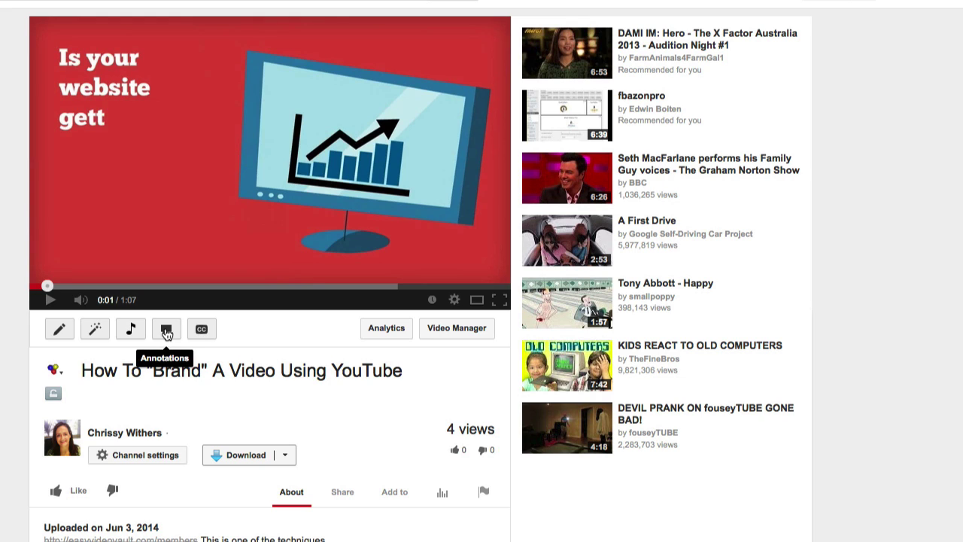
# Open the annotations editor for this video and list the annotation types available to add.
pyautogui.click(166, 331)
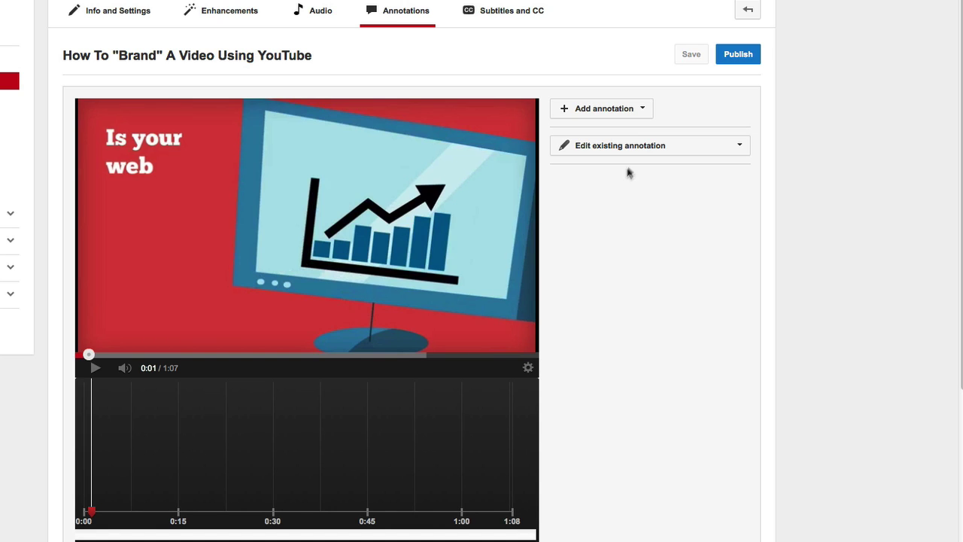
pyautogui.click(644, 110)
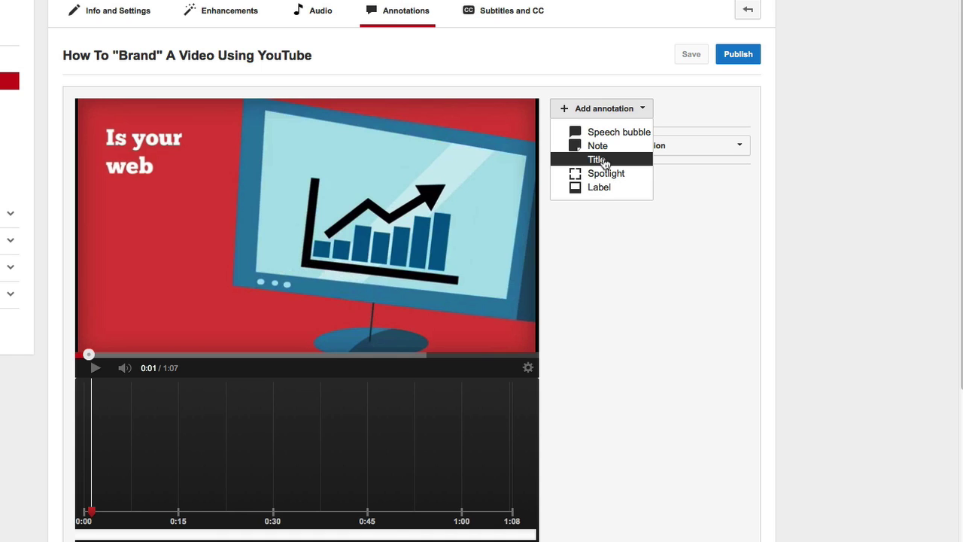
pyautogui.click(603, 148)
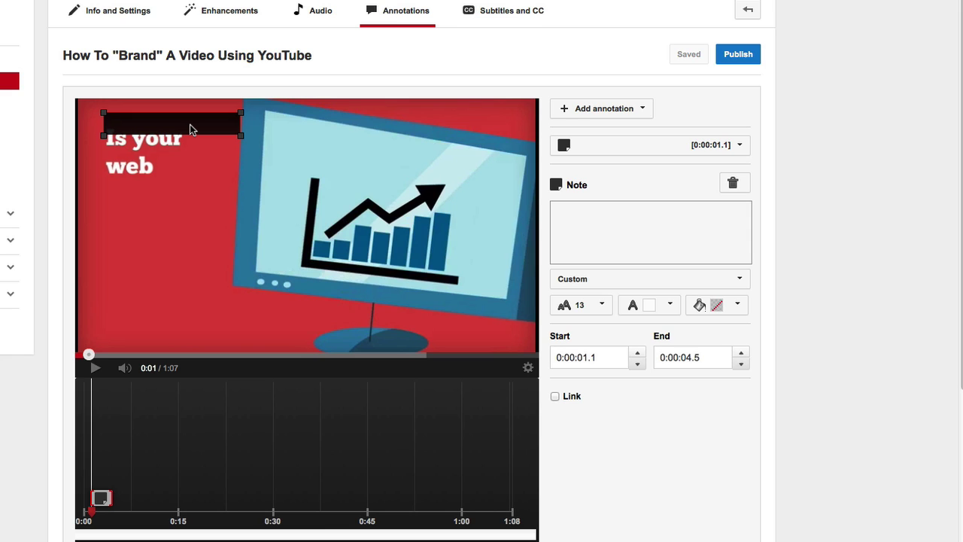
pyautogui.click(561, 212)
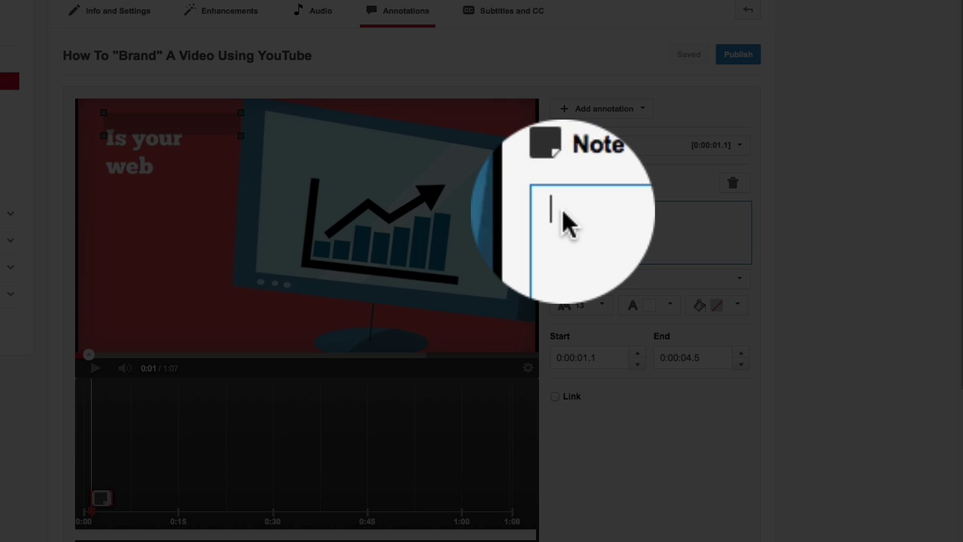
pyautogui.write('www.')
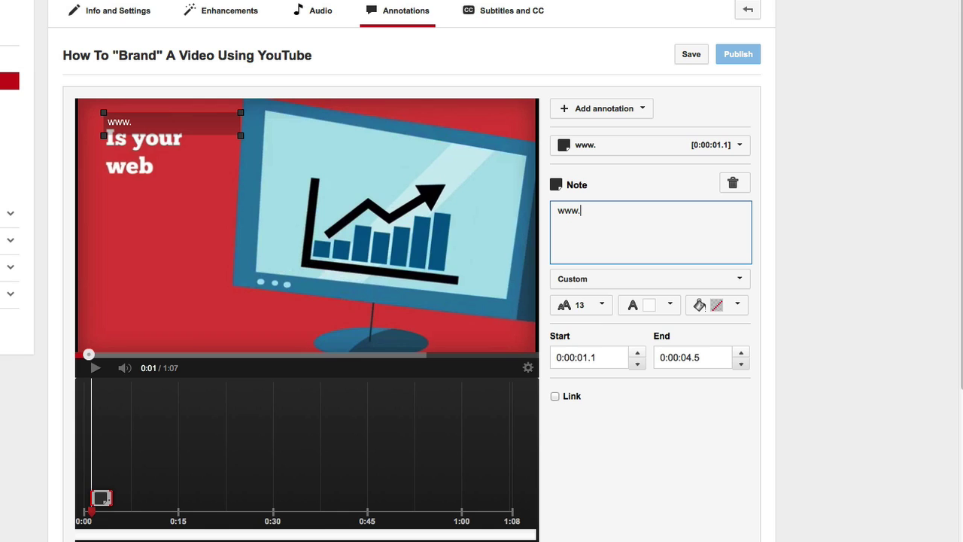
pyautogui.write('M')
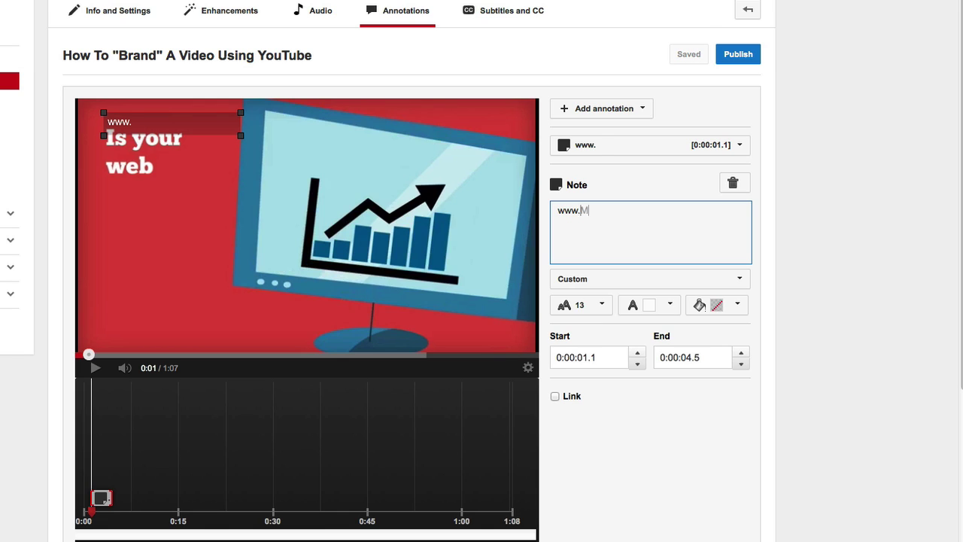
pyautogui.press('BackSpace')
pyautogui.write('YouW')
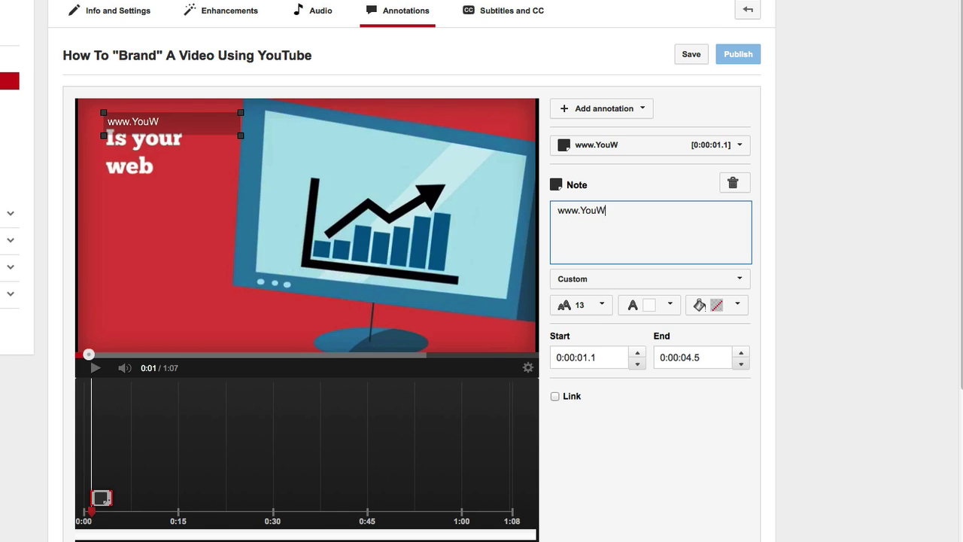
pyautogui.press('BackSpace')
pyautogui.write('r WebsiteAddress.com')
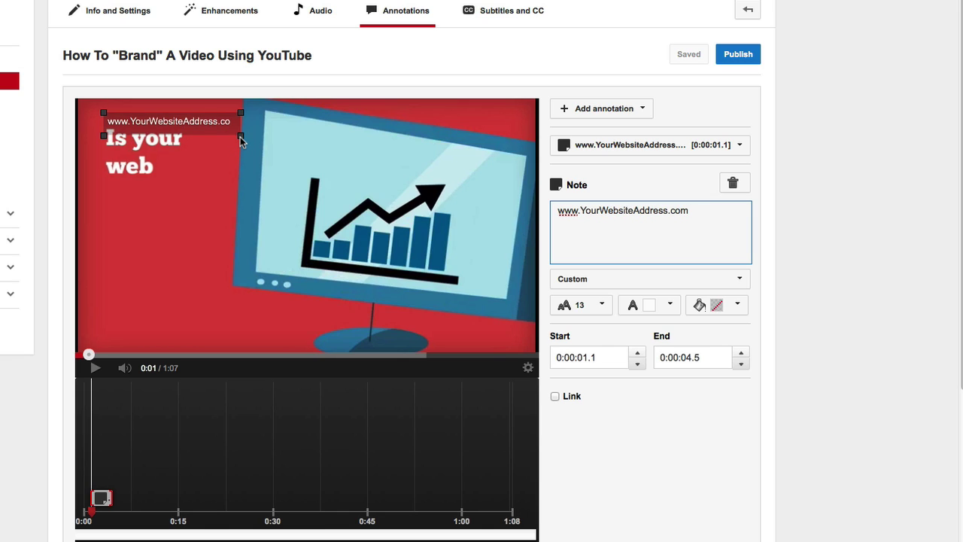
pyautogui.moveTo(240, 137)
pyautogui.mouseDown()
pyautogui.moveTo(275, 149)
pyautogui.moveTo(259, 142)
pyautogui.mouseUp()
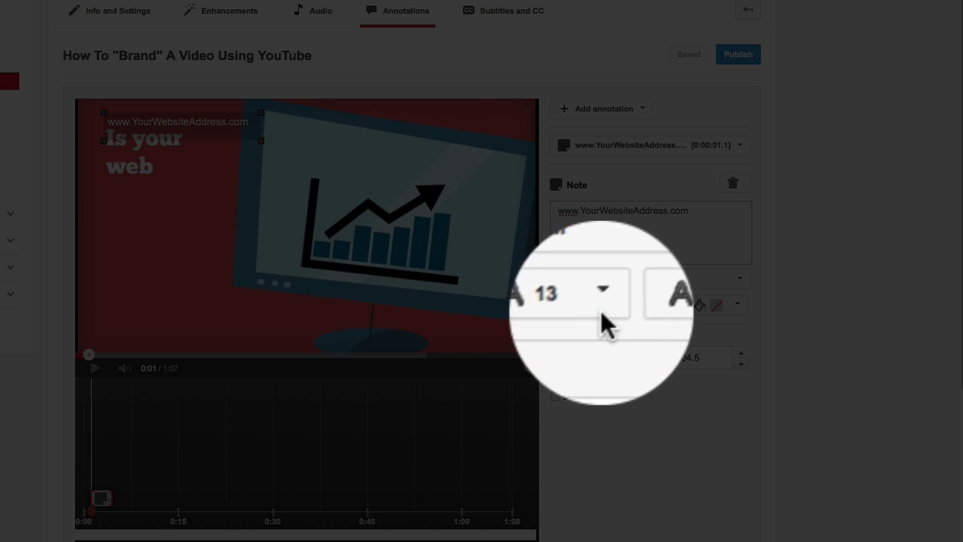
pyautogui.click(601, 305)
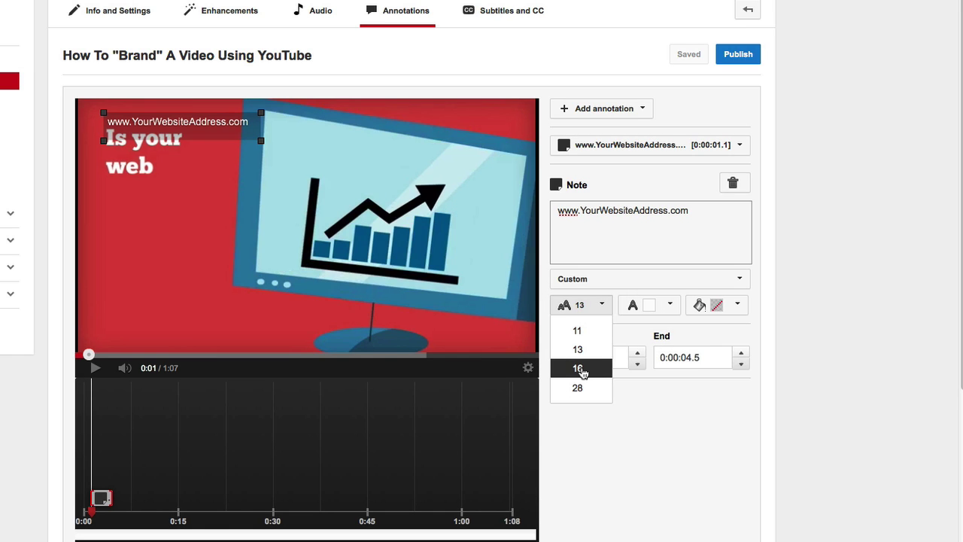
pyautogui.click(581, 368)
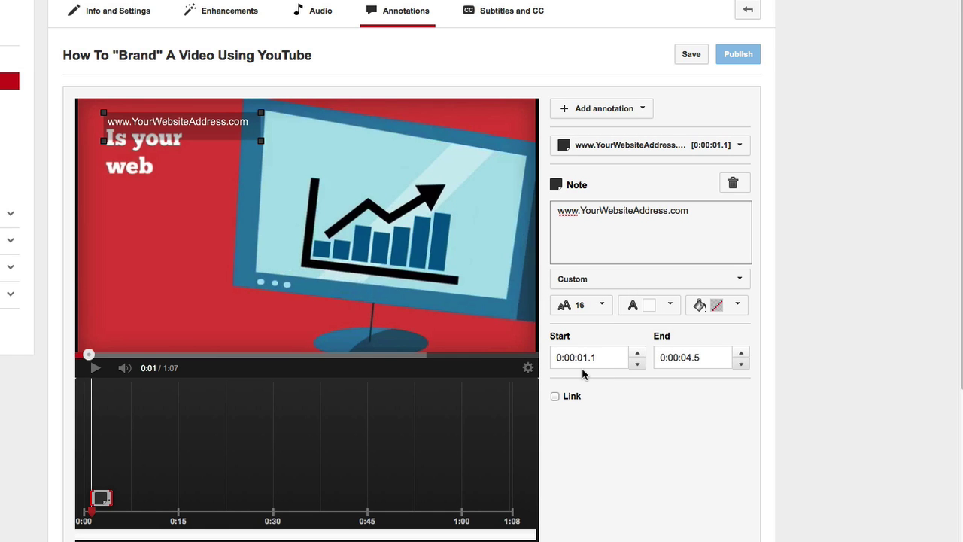
pyautogui.moveTo(219, 134)
pyautogui.mouseDown()
pyautogui.moveTo(270, 167)
pyautogui.moveTo(320, 218)
pyautogui.moveTo(347, 352)
pyautogui.mouseUp()
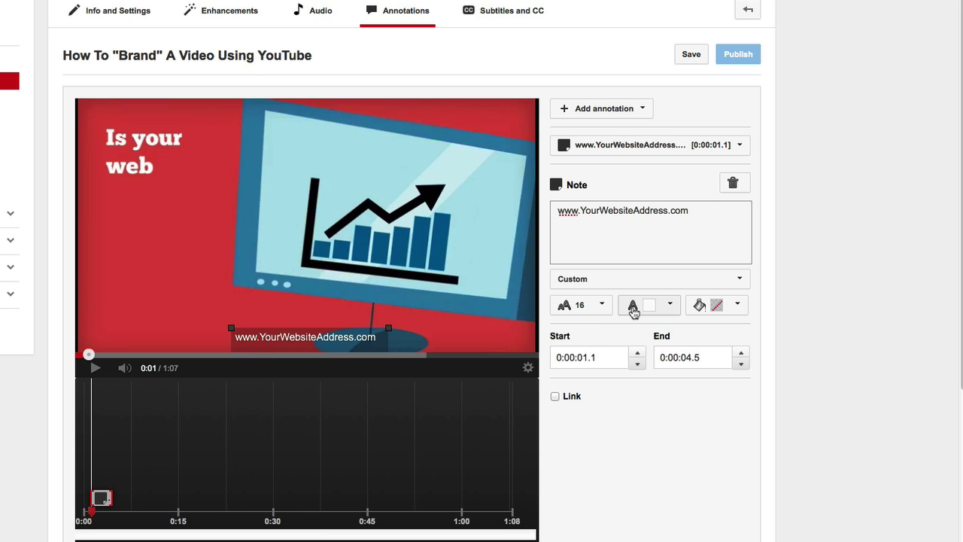
# Give the website note white text and a transparent background.
pyautogui.click(669, 305)
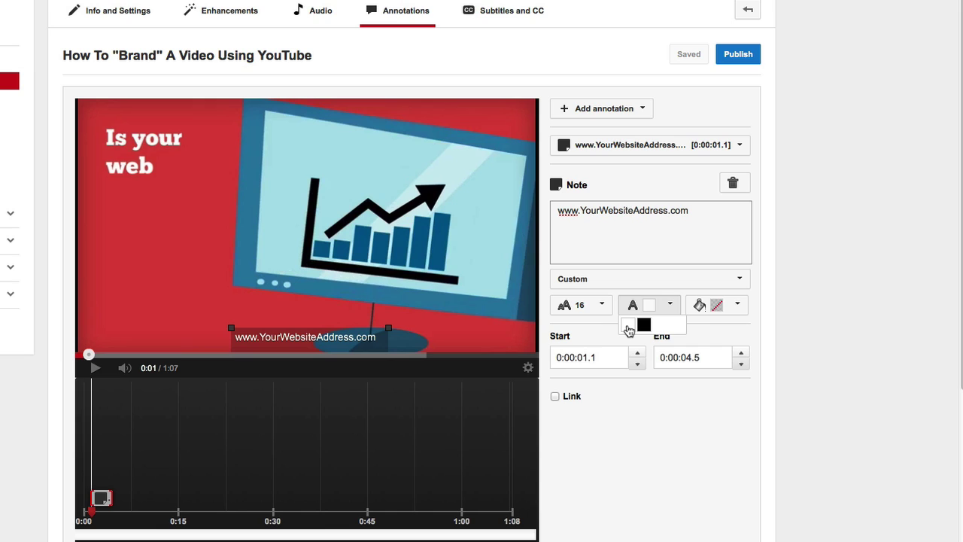
pyautogui.click(627, 327)
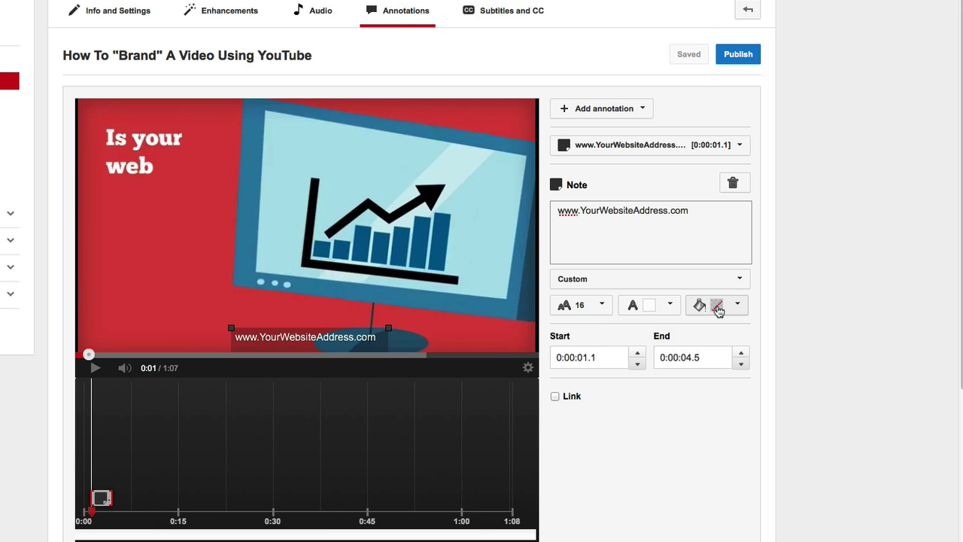
pyautogui.click(738, 305)
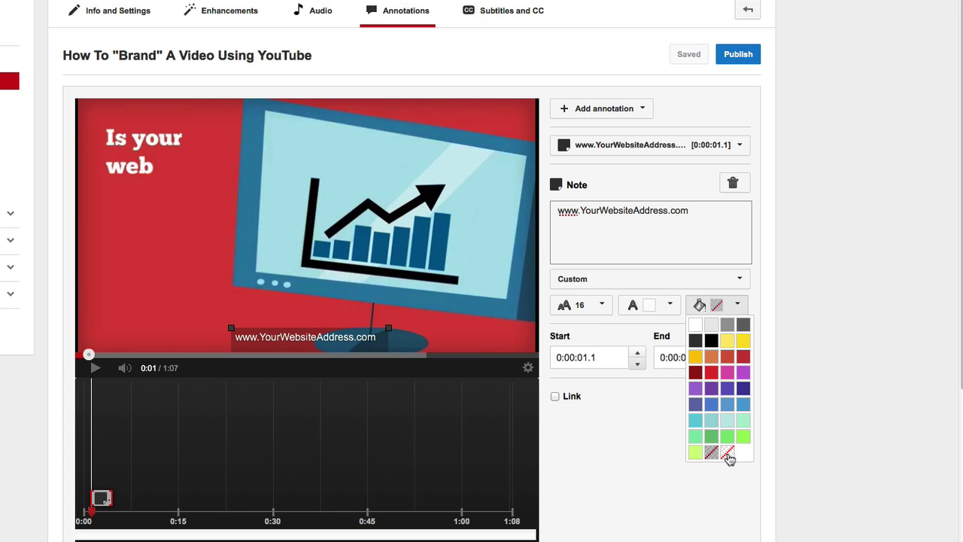
pyautogui.click(728, 452)
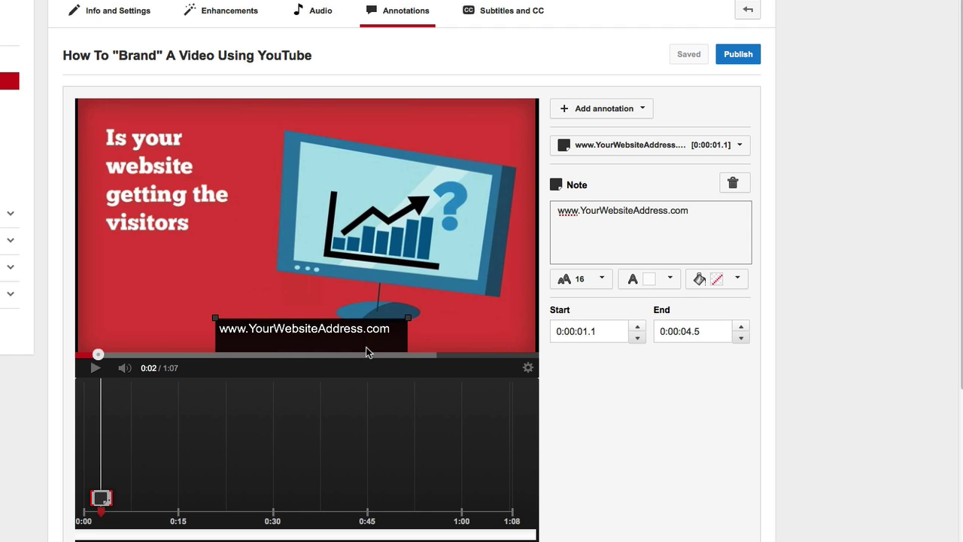
# Nudge the website note lower, set its text size to 28, and widen its box.
pyautogui.moveTo(409, 319); pyautogui.dragTo(410, 331)
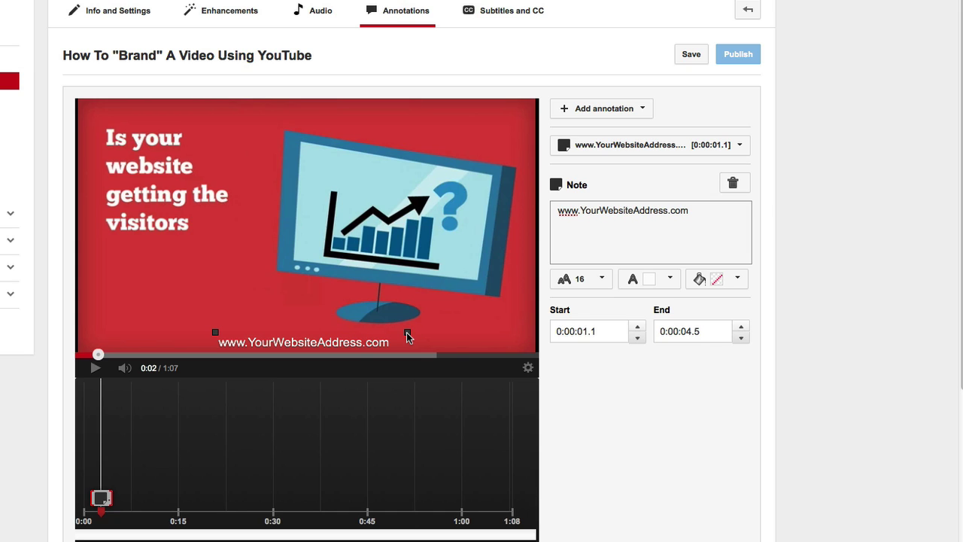
pyautogui.click(604, 280)
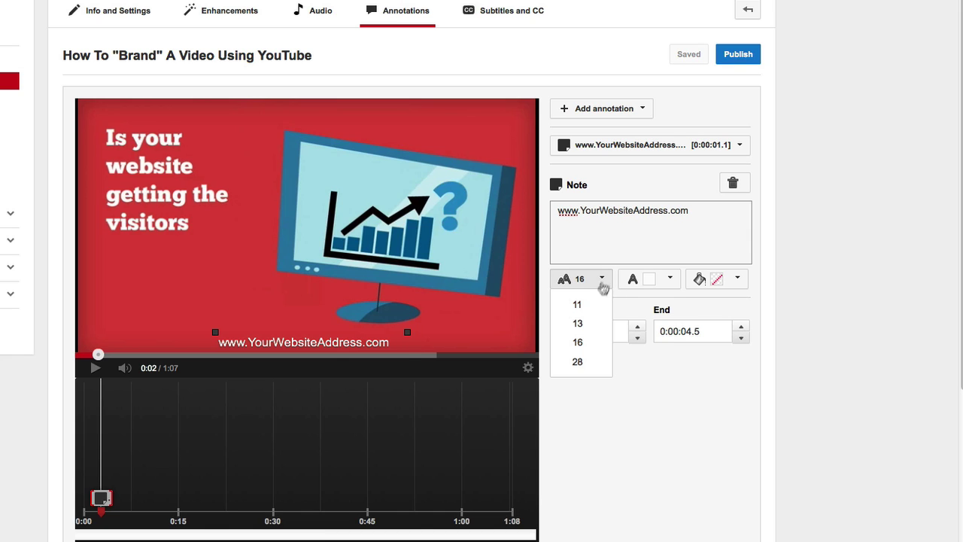
pyautogui.click(577, 361)
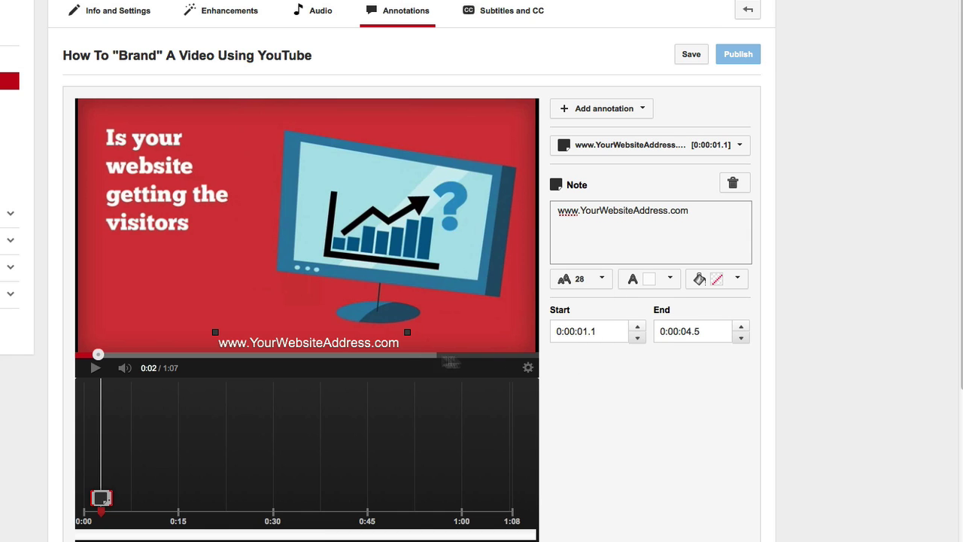
pyautogui.moveTo(407, 330); pyautogui.dragTo(438, 326)
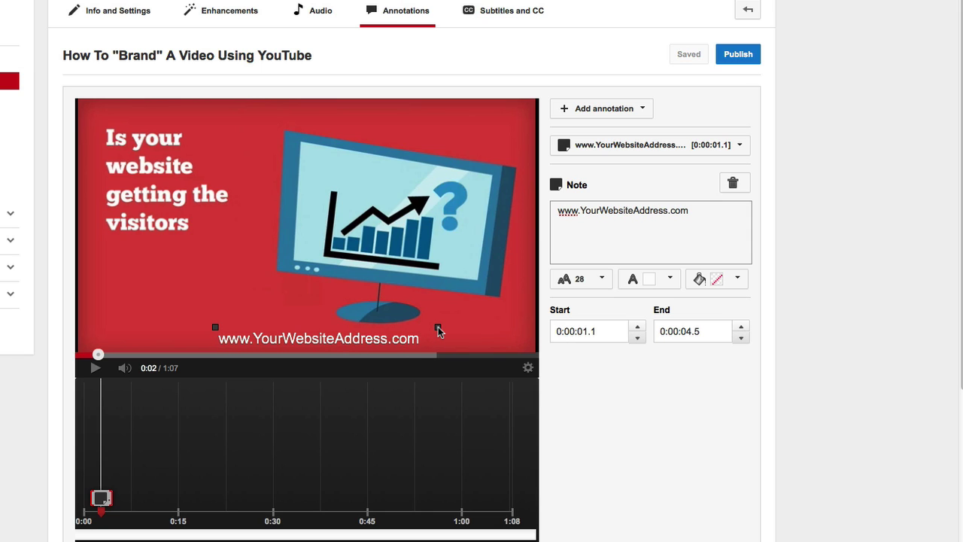
pyautogui.click(438, 327)
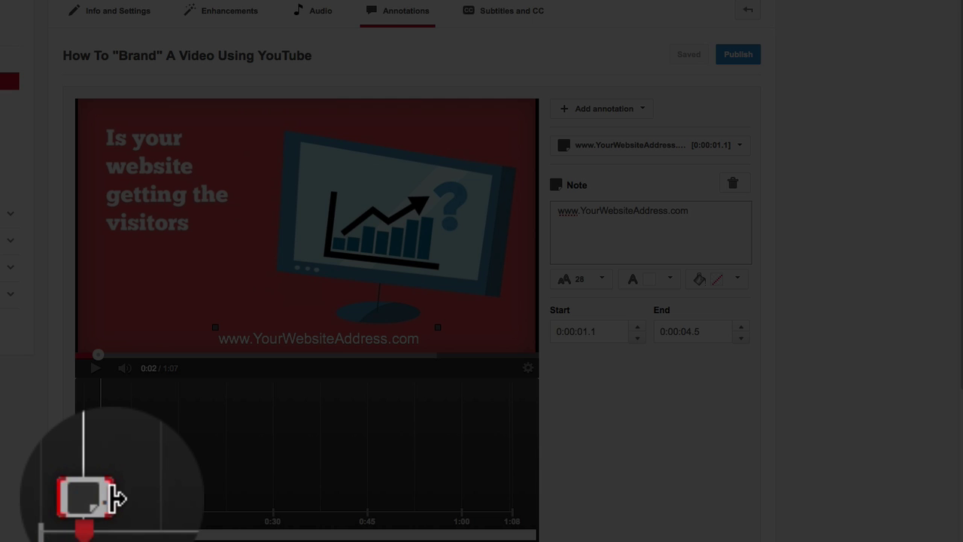
# Extend the website note's timeline bar to the video's end at 0:01:07.5.
pyautogui.moveTo(111, 497); pyautogui.dragTo(538, 507)
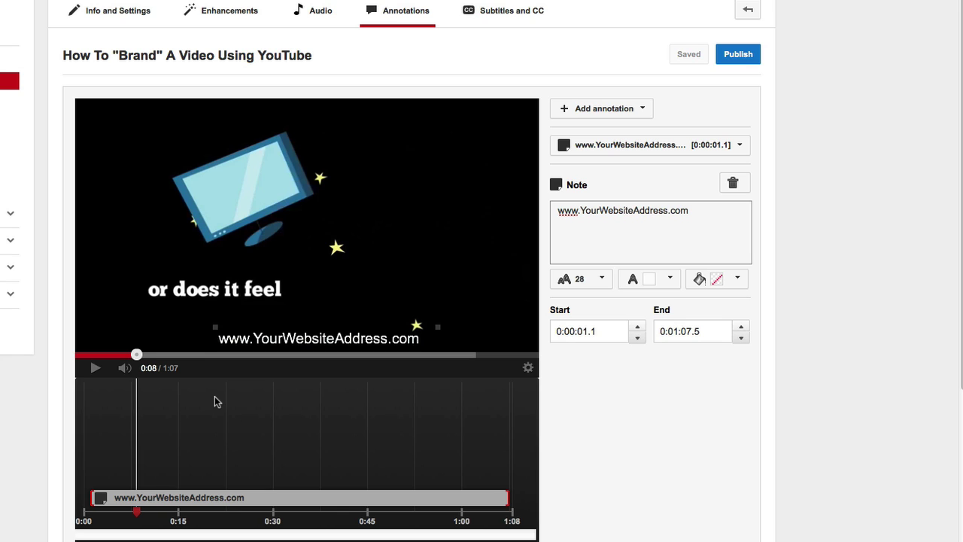
# Scrub the playhead to about 1:00 so the CONTACT US TODAY! screen shows.
pyautogui.moveTo(136, 512); pyautogui.dragTo(420, 506)
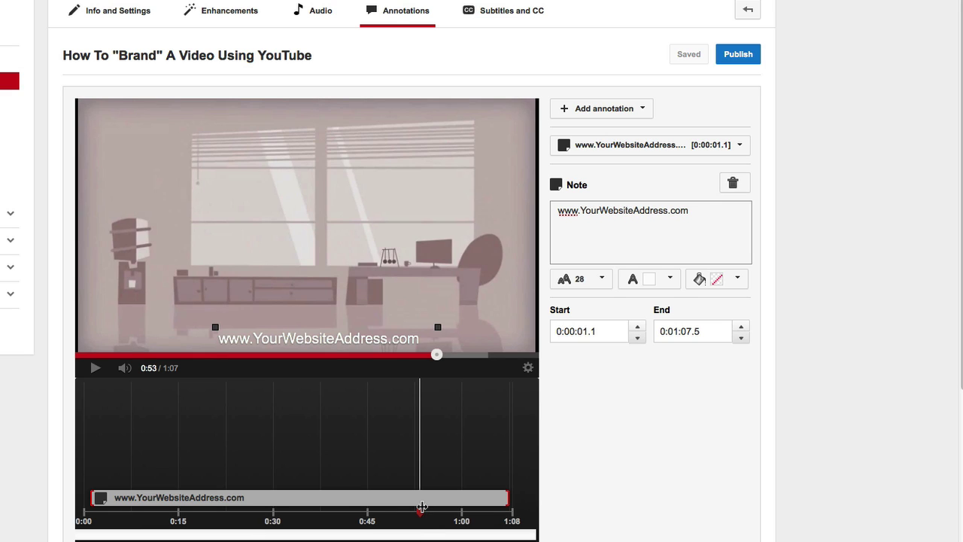
pyautogui.moveTo(419, 511); pyautogui.dragTo(460, 510)
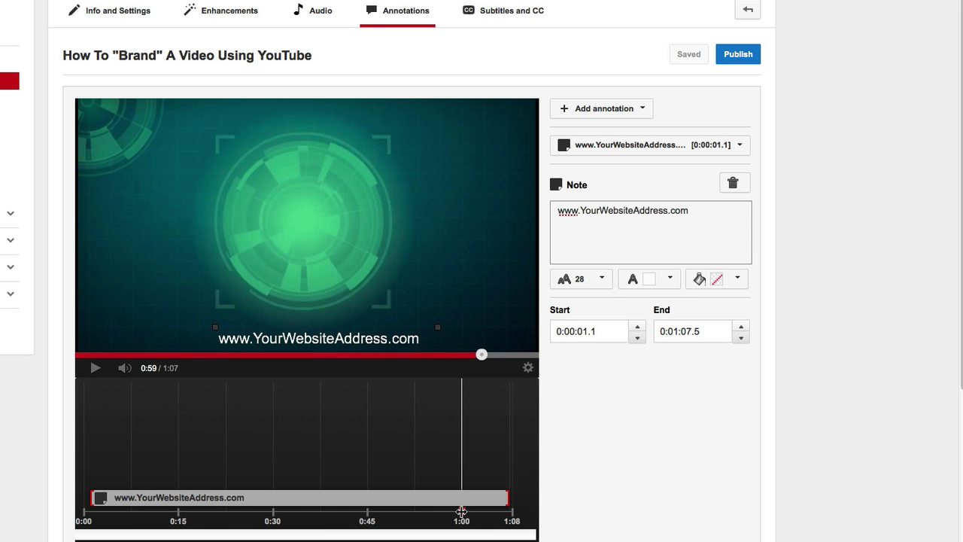
pyautogui.moveTo(461, 512); pyautogui.dragTo(468, 509)
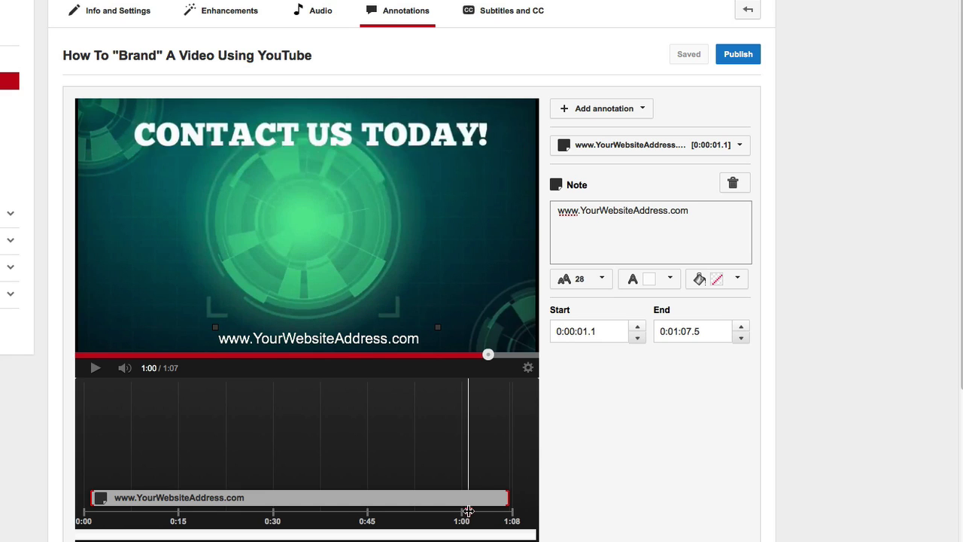
pyautogui.moveTo(468, 510); pyautogui.dragTo(464, 511)
# Add a size-48 Title with the contact's name, placed under CONTACT US TODAY!
pyautogui.click(644, 112)
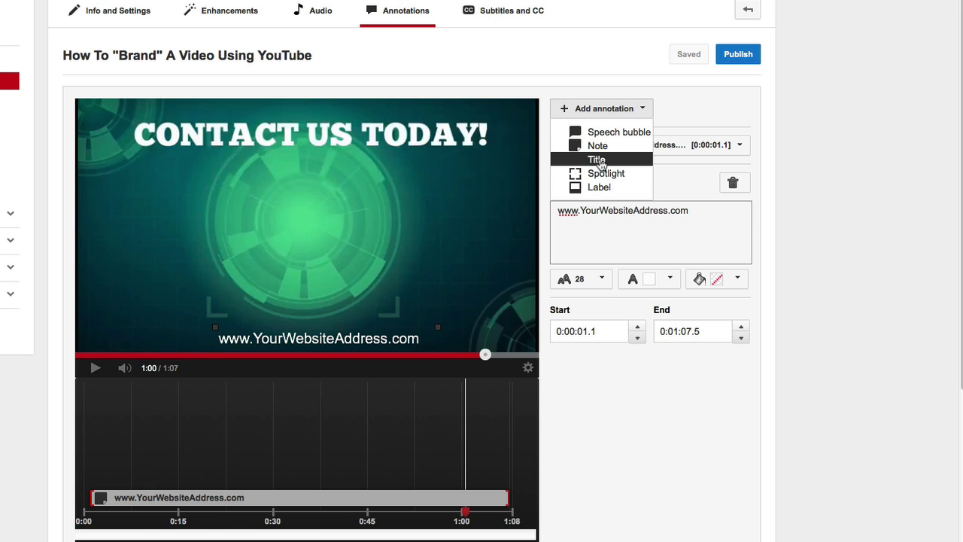
pyautogui.click(599, 161)
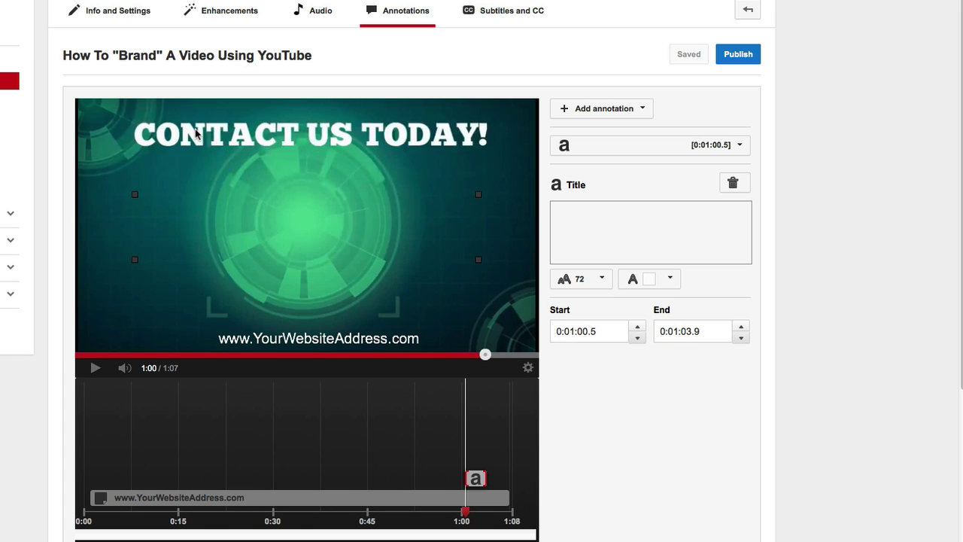
pyautogui.click(572, 211)
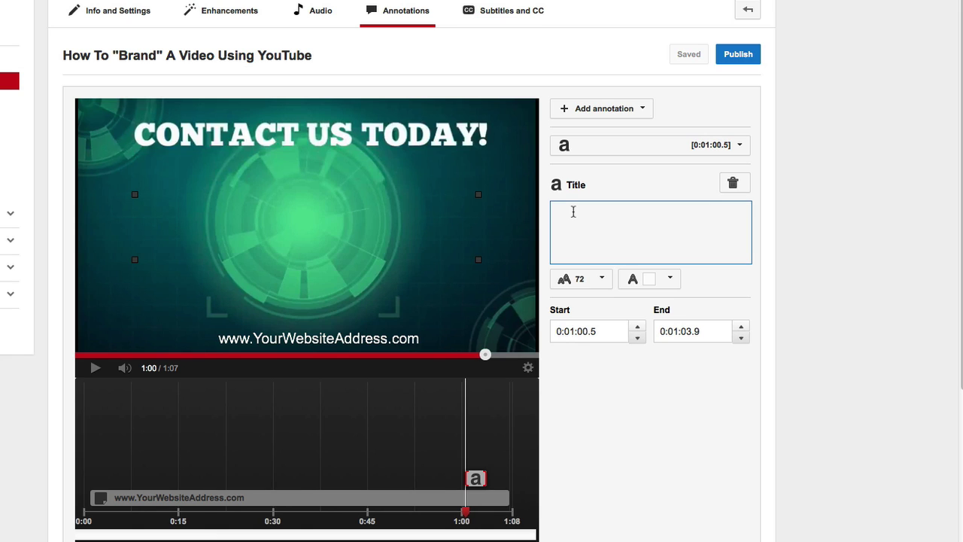
pyautogui.write('Joe')
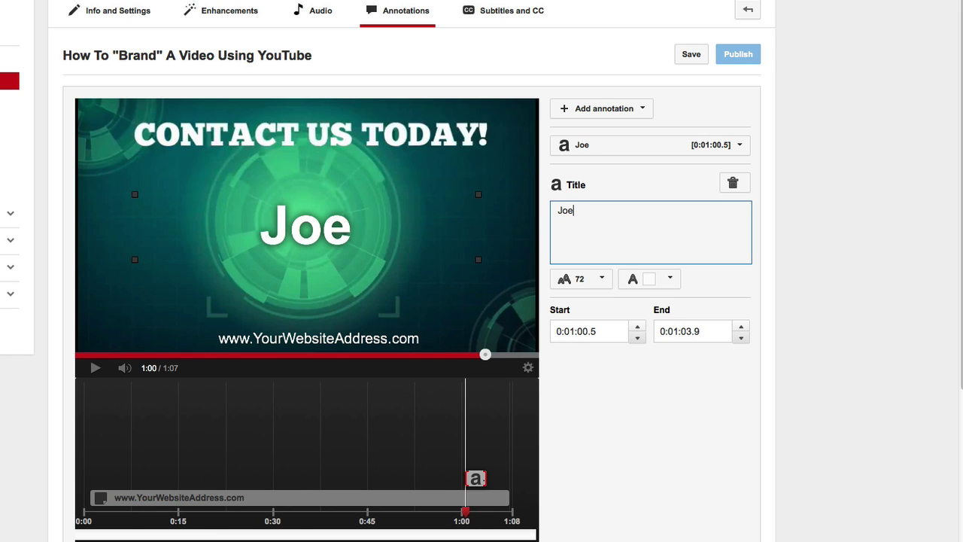
pyautogui.write(' Blogs')
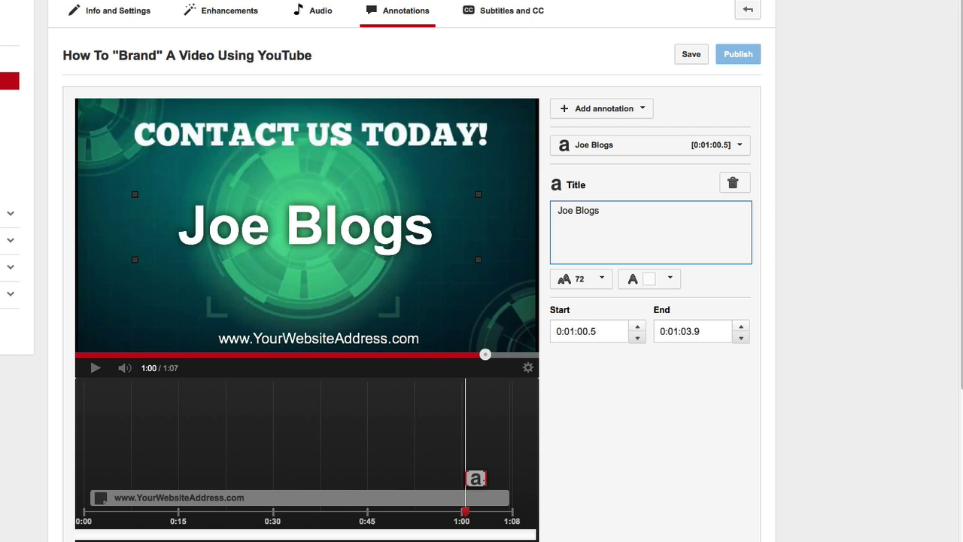
pyautogui.click(603, 280)
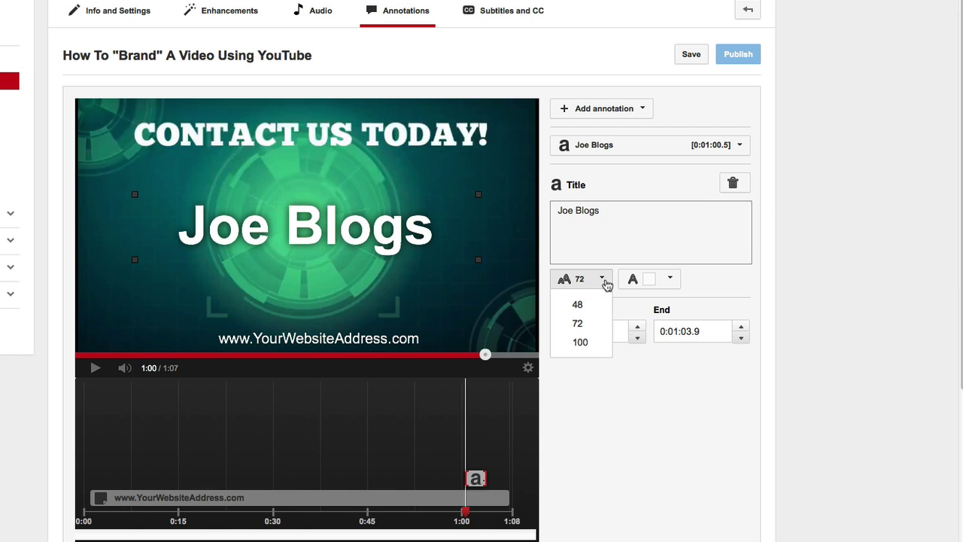
pyautogui.click(581, 304)
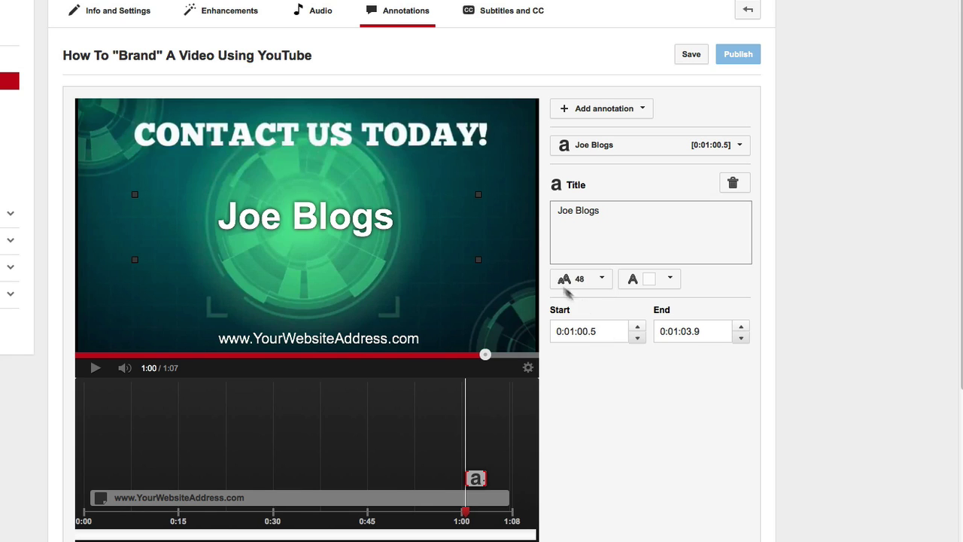
pyautogui.moveTo(321, 224); pyautogui.dragTo(322, 190)
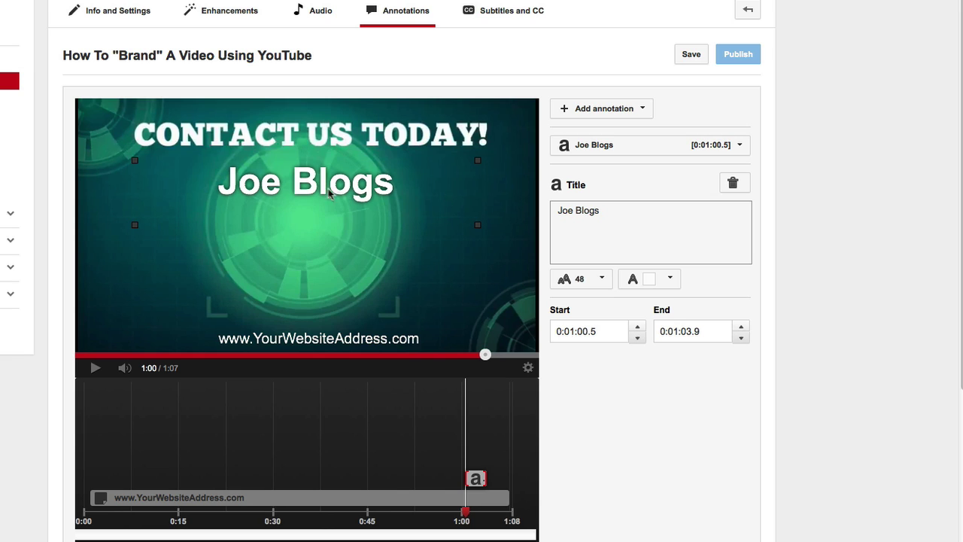
# Add the contact's phone number on a second line and widen the title box to fit.
pyautogui.click(620, 226)
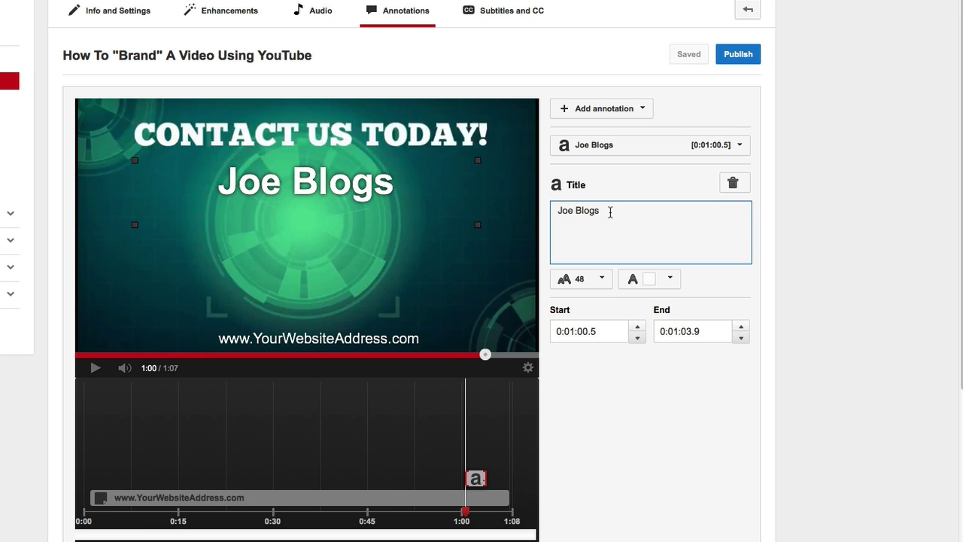
pyautogui.press('Return')
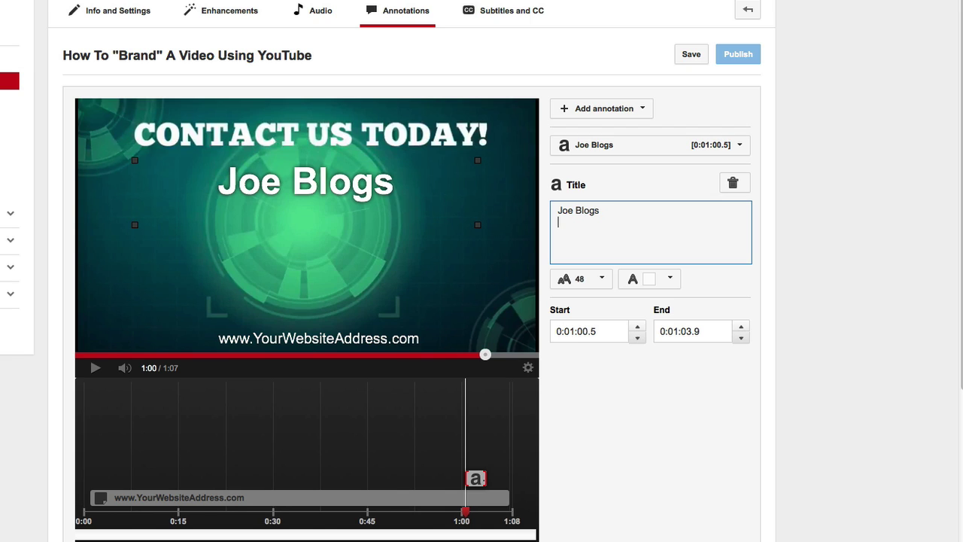
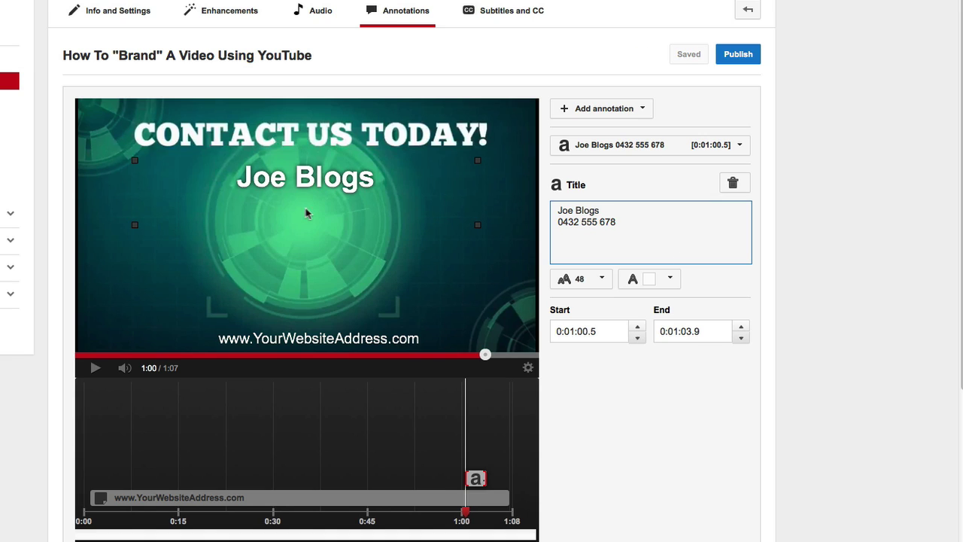
pyautogui.click(479, 231)
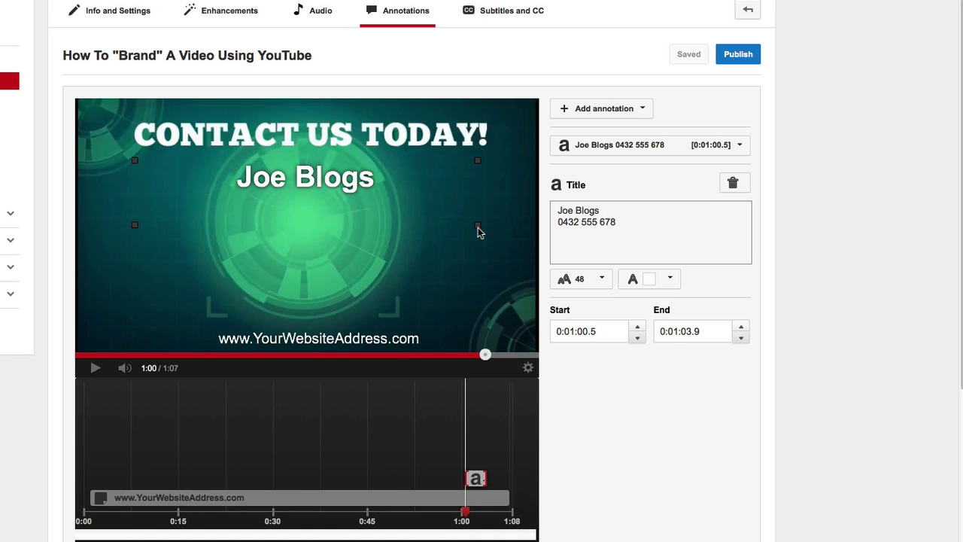
pyautogui.moveTo(478, 227); pyautogui.dragTo(492, 248)
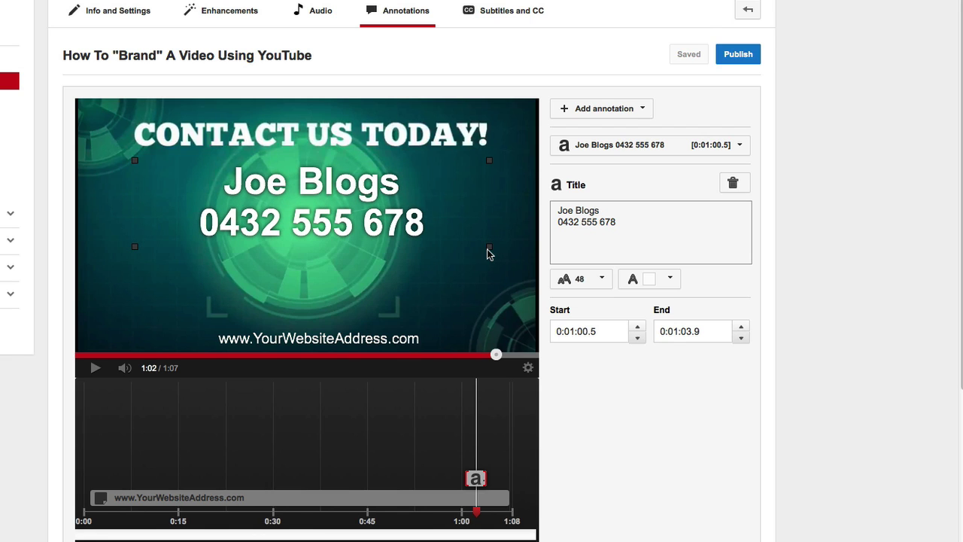
# Extend the contact title's timeline bar so it ends at 0:01:07.5.
pyautogui.click(644, 237)
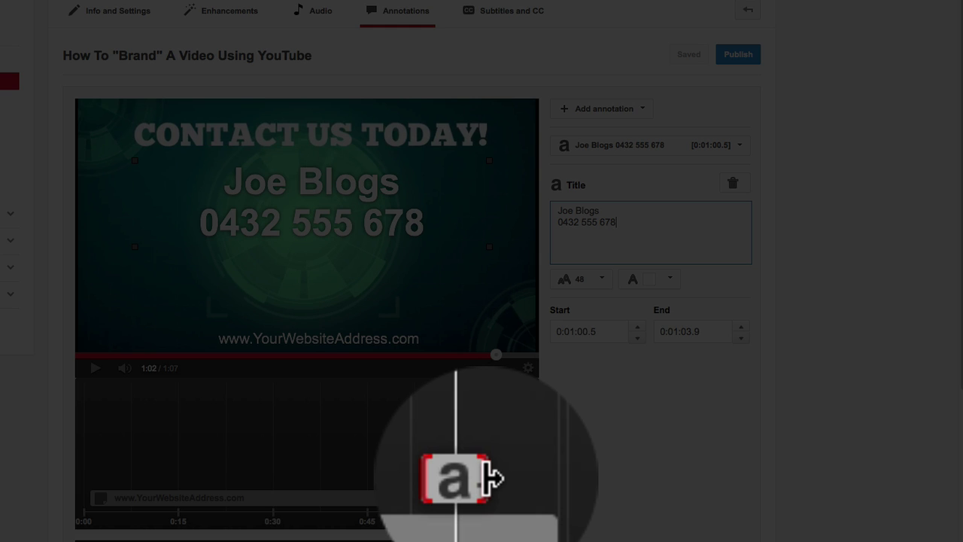
pyautogui.moveTo(487, 497); pyautogui.dragTo(518, 478)
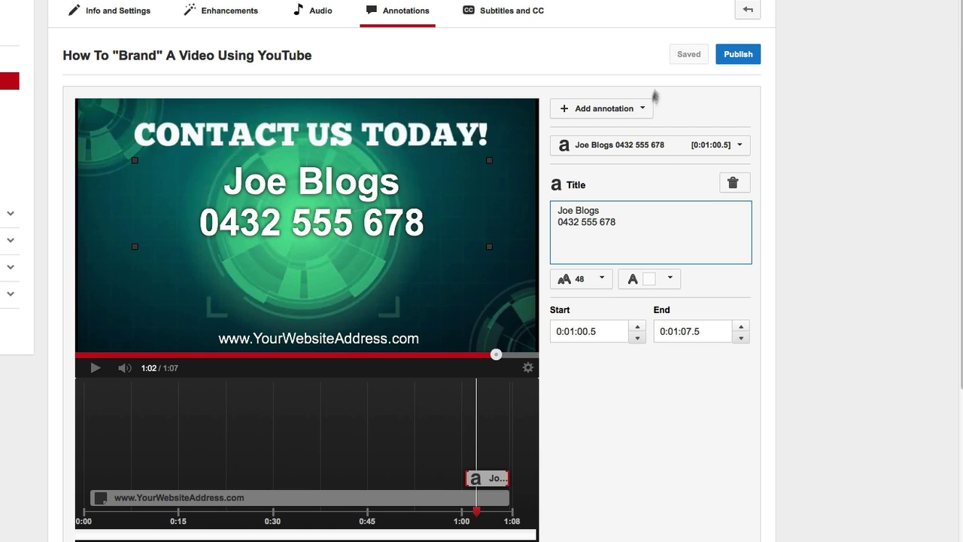
# Add a Note below the phone number reading 'Email:' followed by the contact's email address.
pyautogui.click(644, 111)
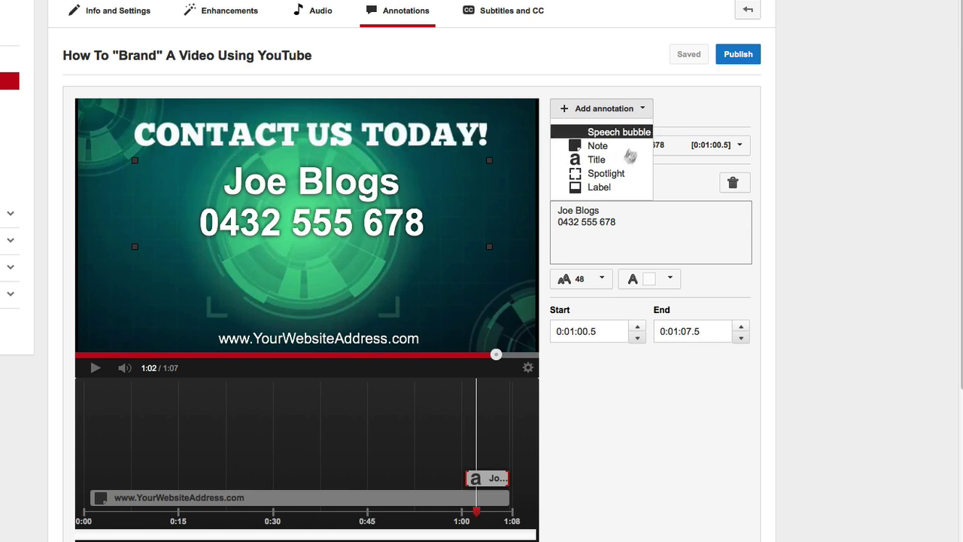
pyautogui.click(599, 148)
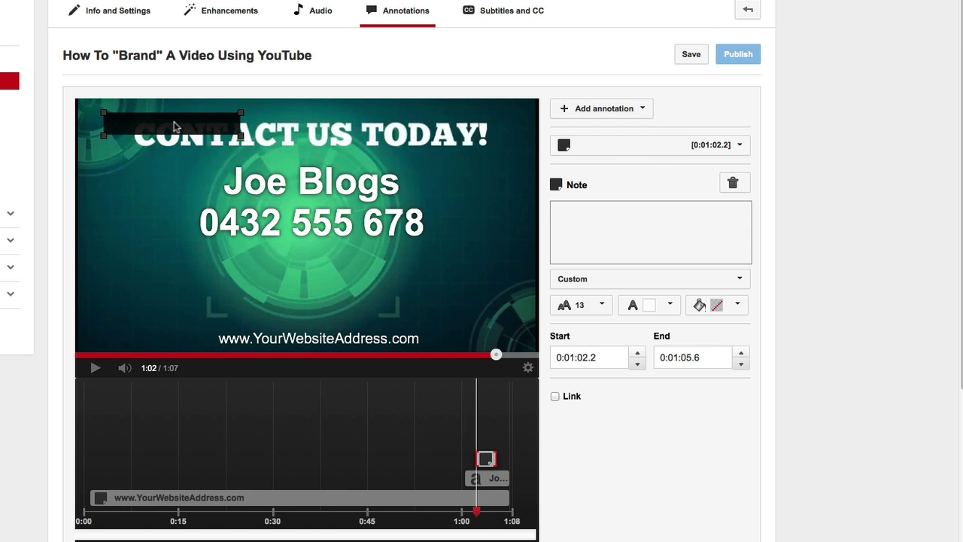
pyautogui.moveTo(173, 131)
pyautogui.mouseDown()
pyautogui.moveTo(216, 130)
pyautogui.moveTo(304, 249)
pyautogui.moveTo(301, 279)
pyautogui.moveTo(303, 270)
pyautogui.mouseUp()
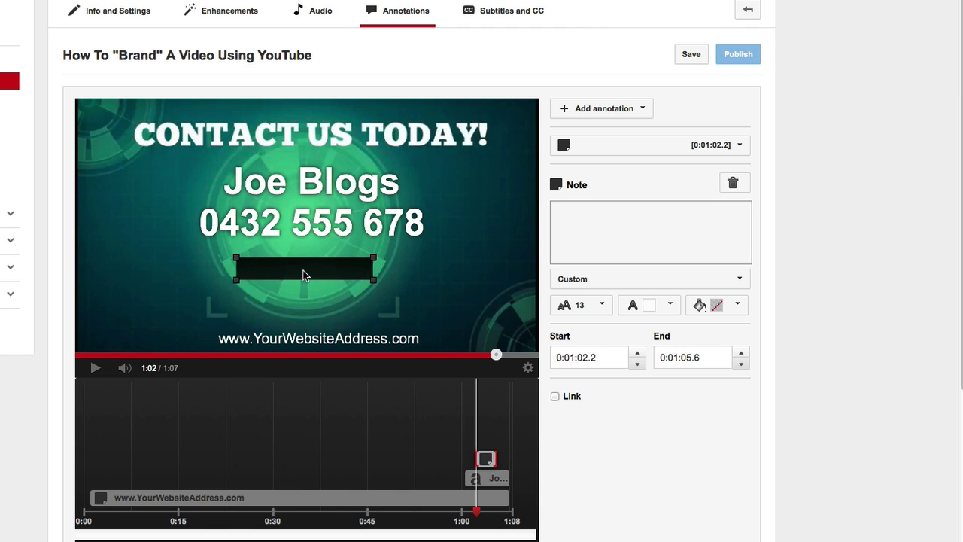
pyautogui.click(561, 212)
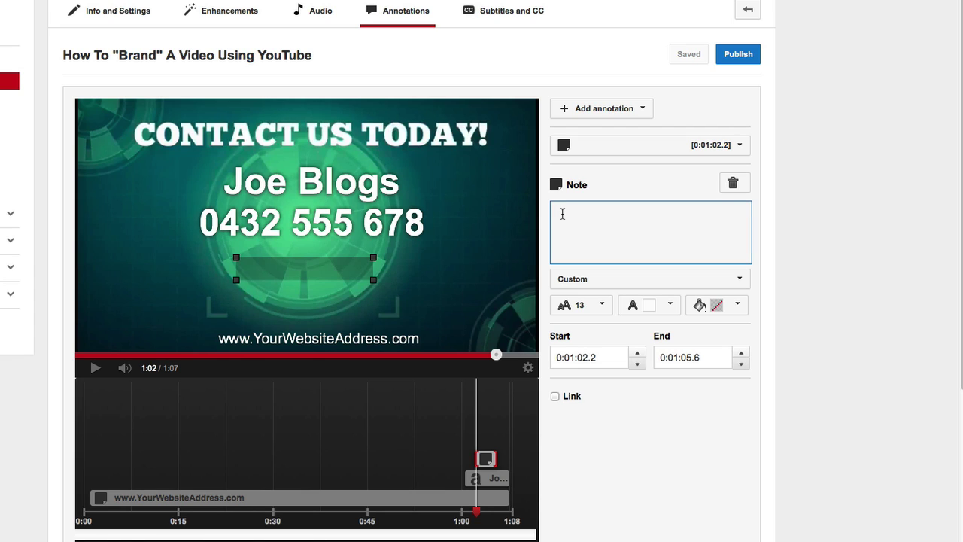
pyautogui.write('Email')
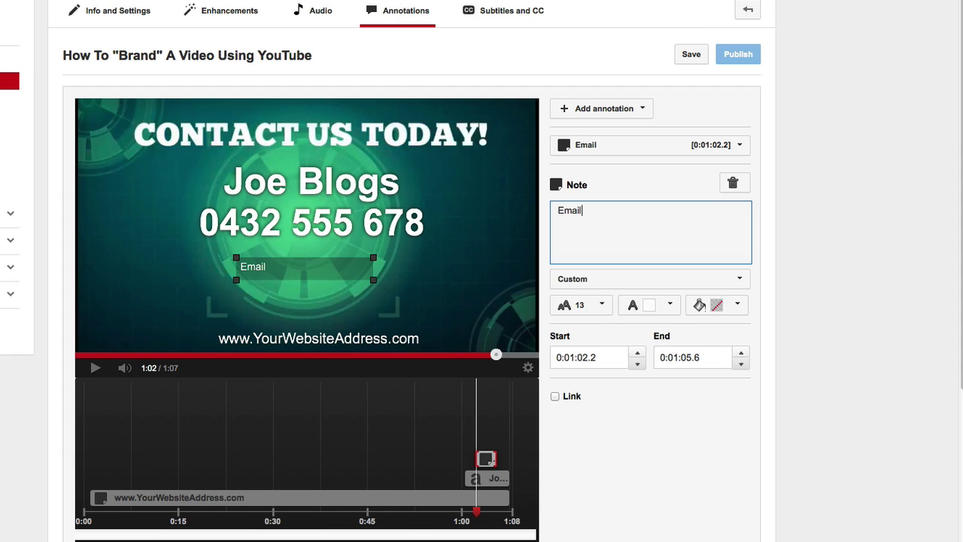
pyautogui.write(': joeblogs')
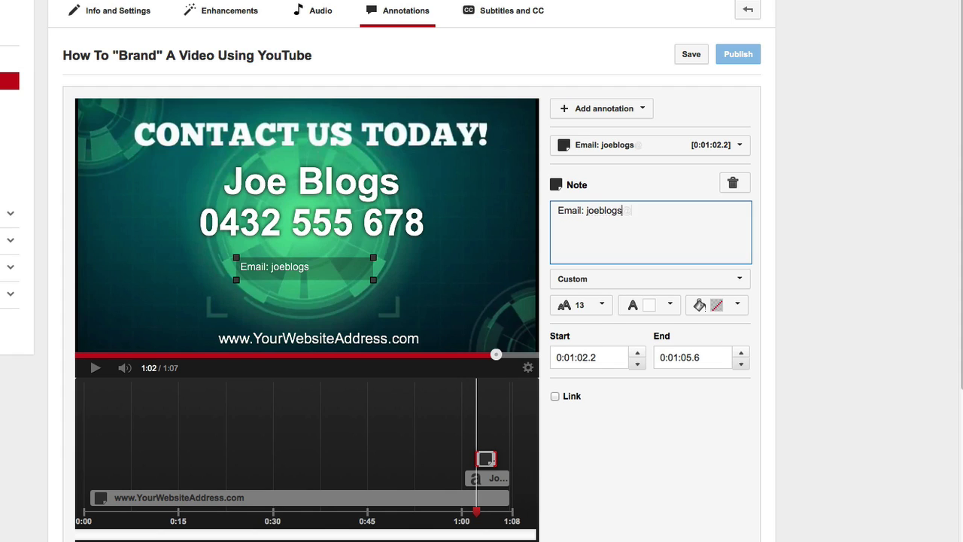
pyautogui.write('@yourwebsite')
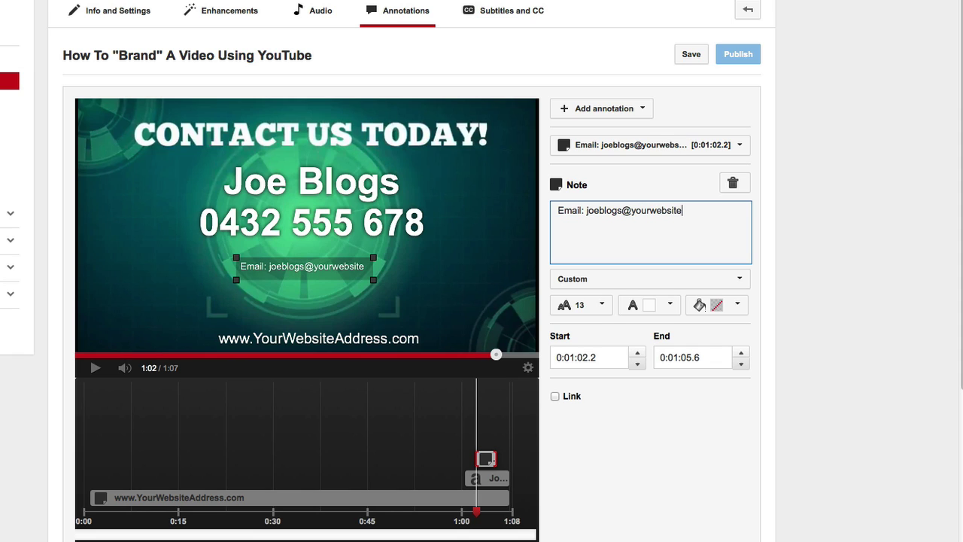
pyautogui.write('.com')
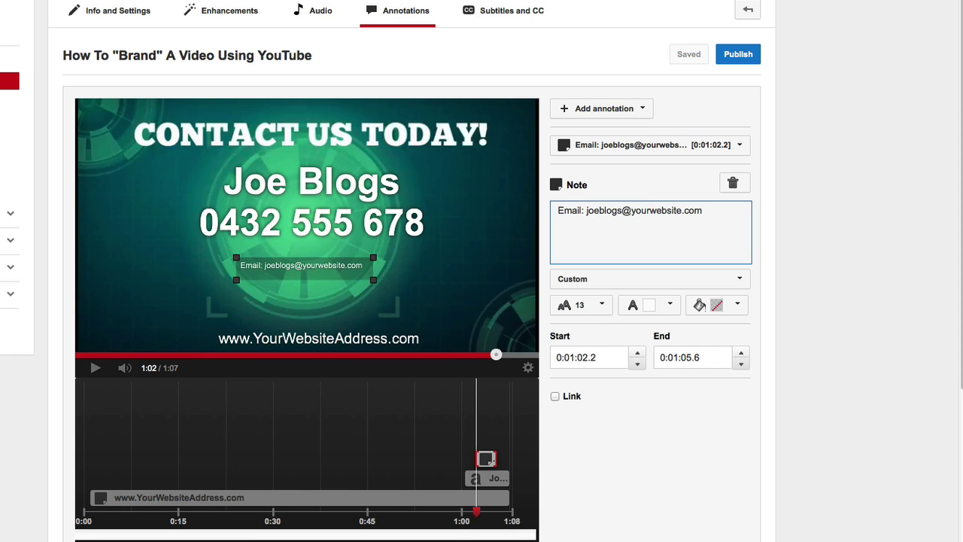
# Set the email annotation's text to size 28 and widen its box leftward to fit the full address.
pyautogui.click(606, 308)
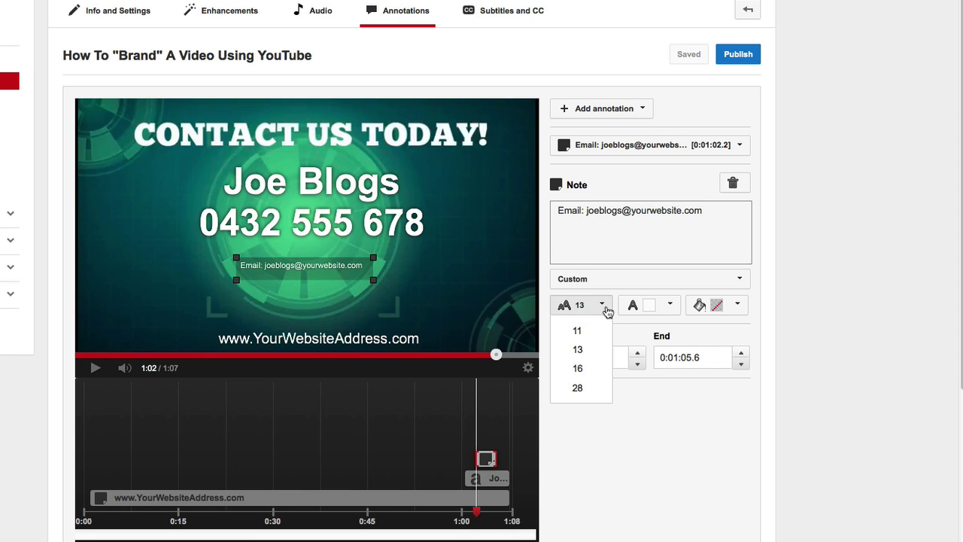
pyautogui.click(579, 367)
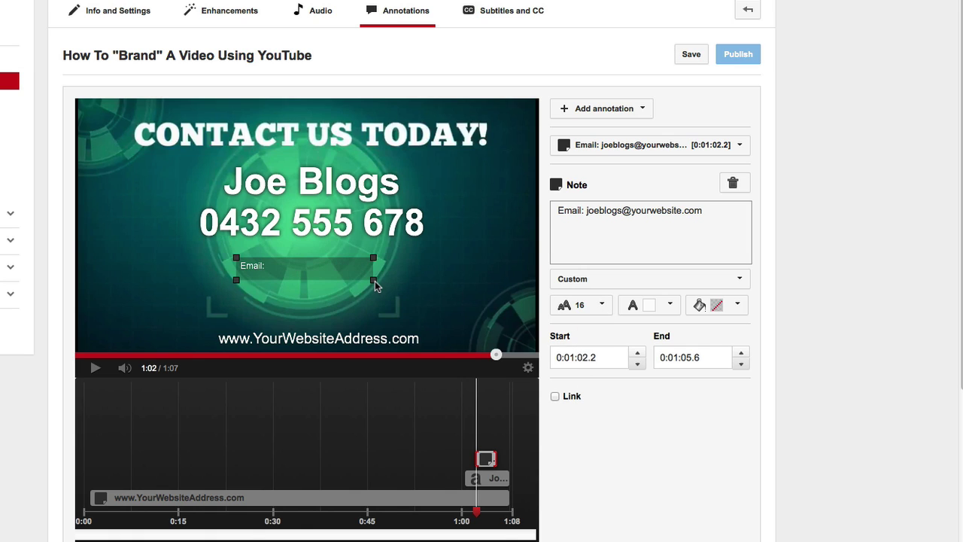
pyautogui.moveTo(375, 280); pyautogui.dragTo(494, 300)
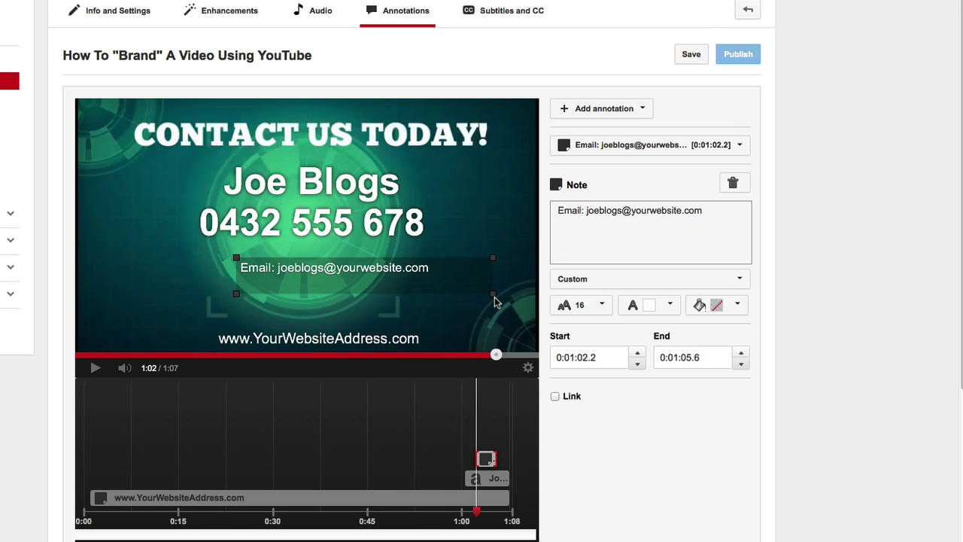
pyautogui.click(605, 310)
pyautogui.click(577, 386)
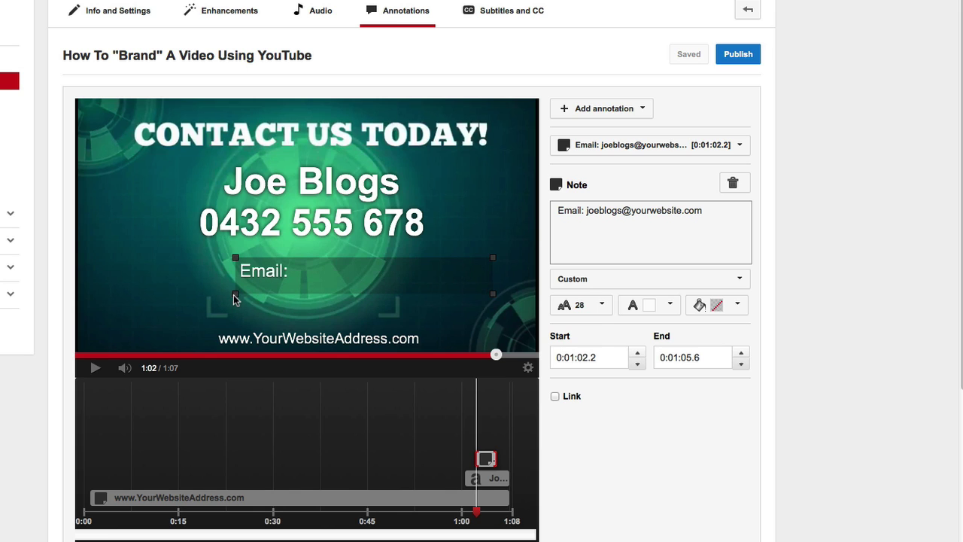
pyautogui.moveTo(235, 298); pyautogui.dragTo(137, 308)
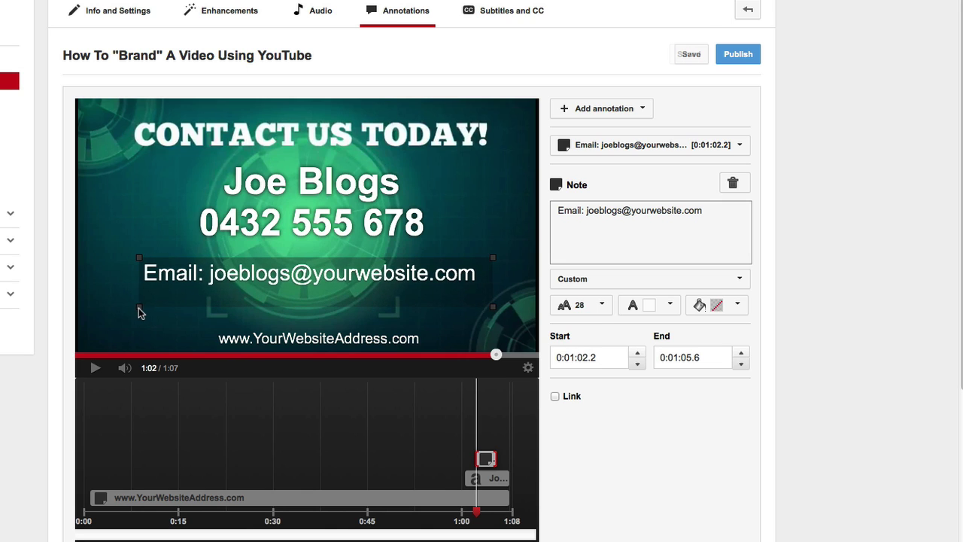
pyautogui.moveTo(304, 280); pyautogui.dragTo(300, 281)
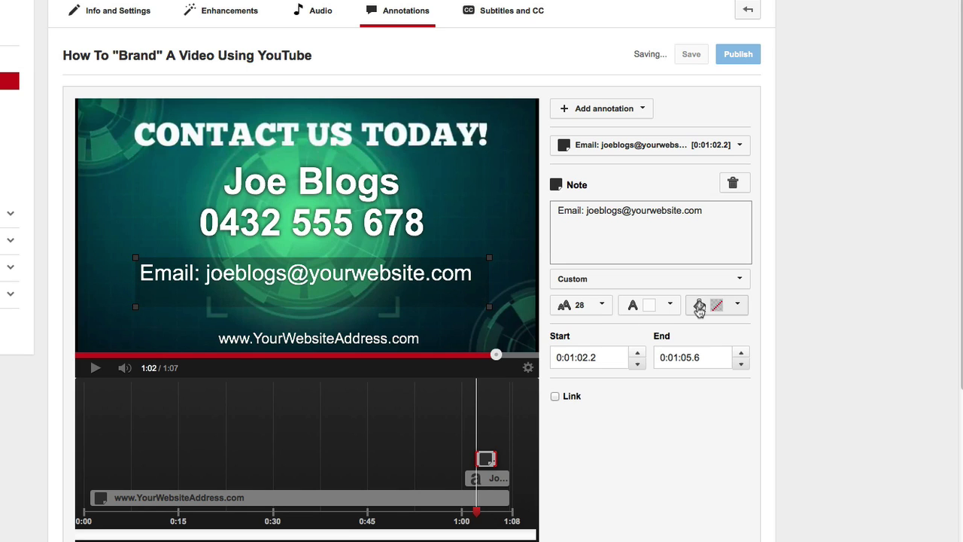
# Make the email note's background transparent and extend it to end at 0:01:07.5.
pyautogui.click(738, 307)
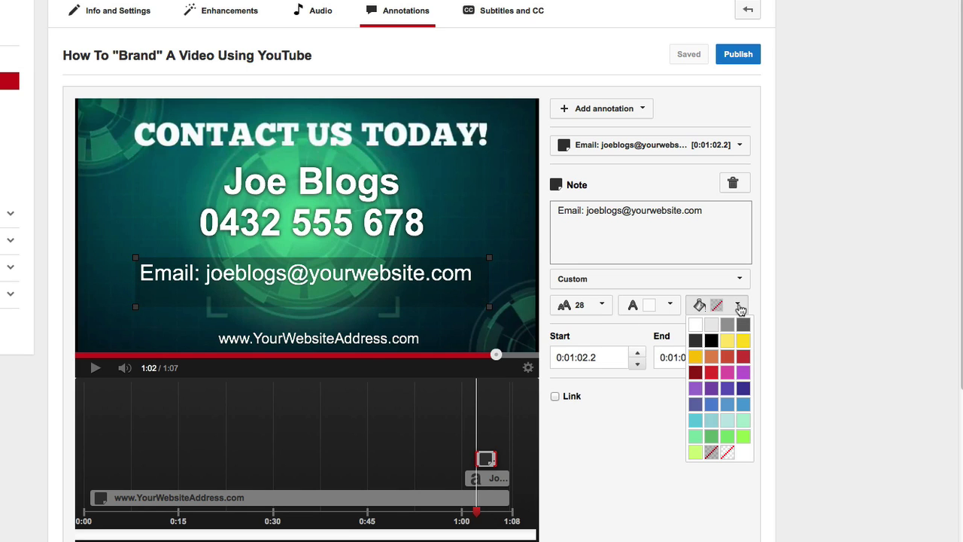
pyautogui.click(726, 452)
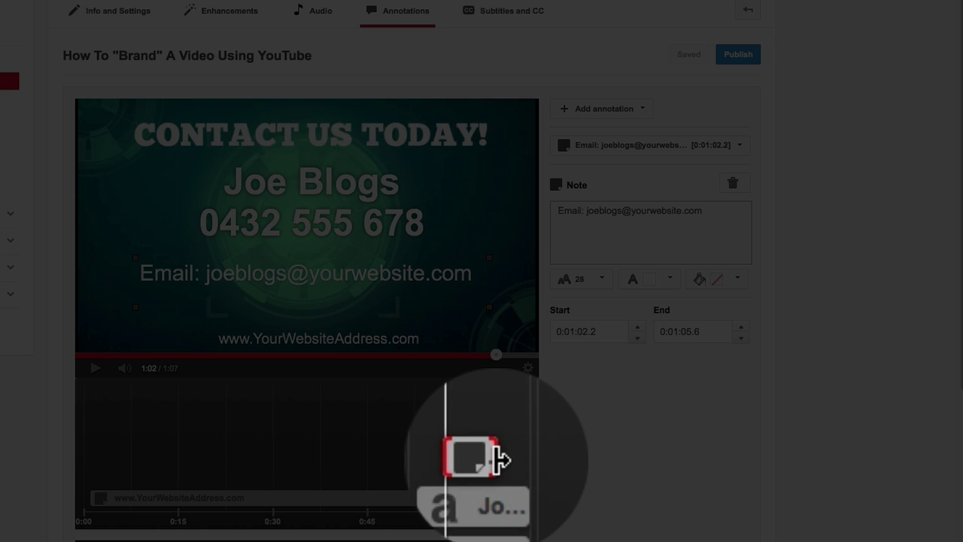
pyautogui.moveTo(498, 461); pyautogui.dragTo(530, 463)
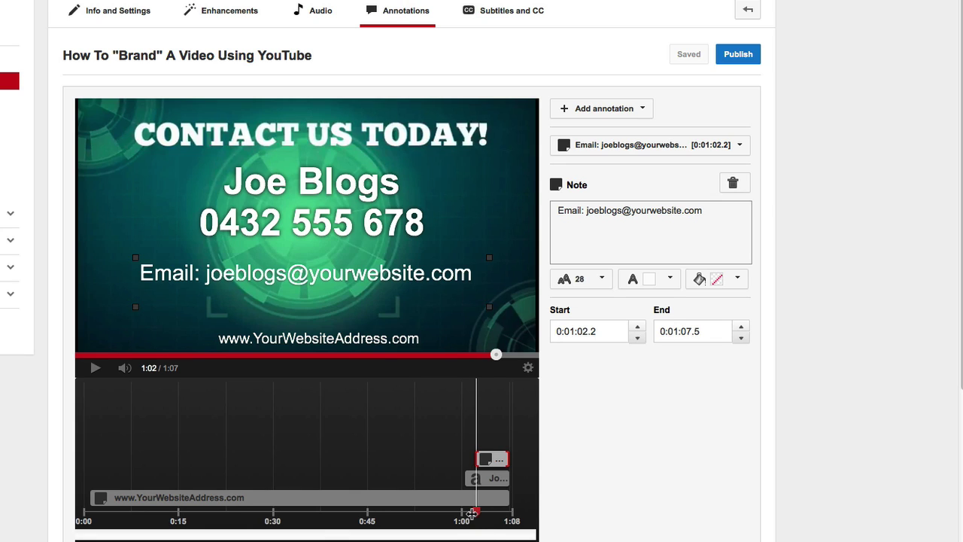
# Preview the ending from 0:57, publish the annotations, and go to the video's watch page.
pyautogui.moveTo(476, 511); pyautogui.dragTo(447, 511)
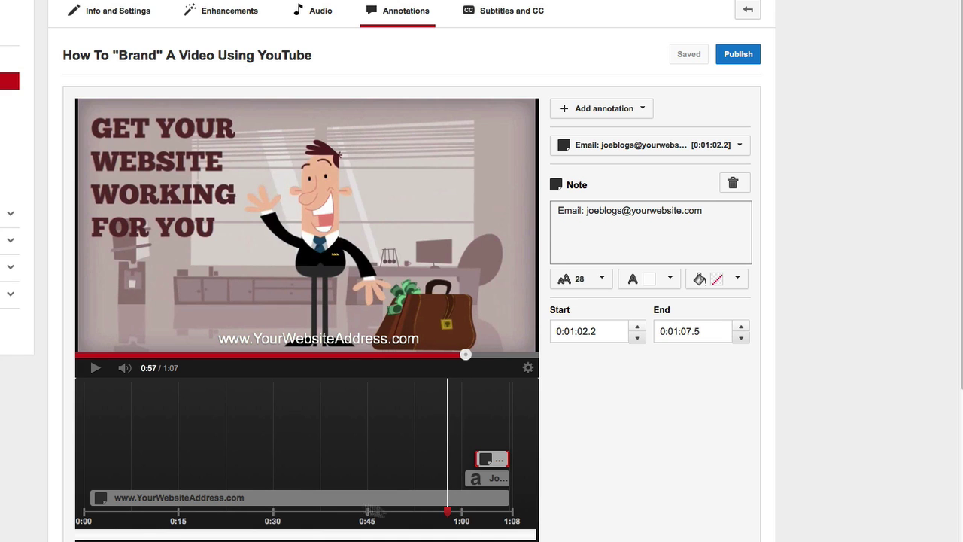
pyautogui.click(96, 369)
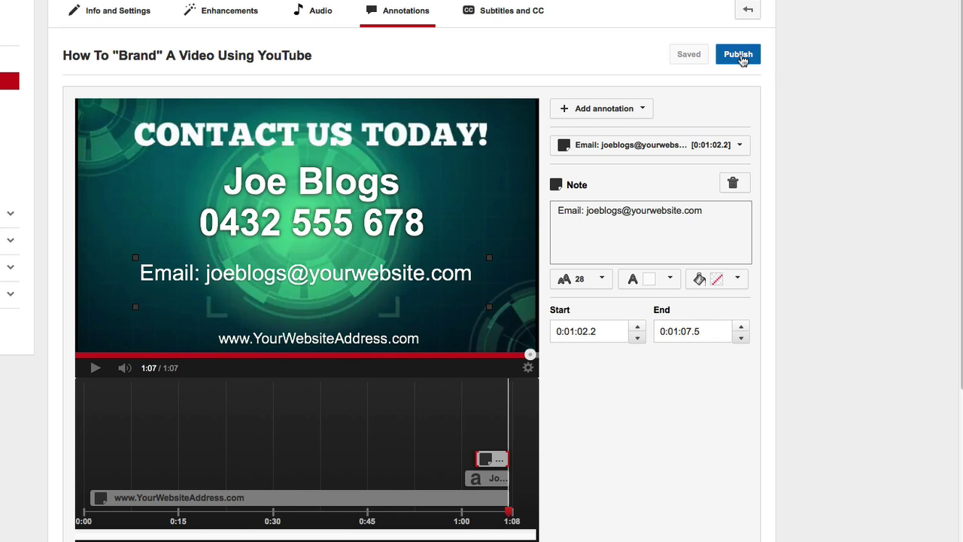
pyautogui.click(738, 55)
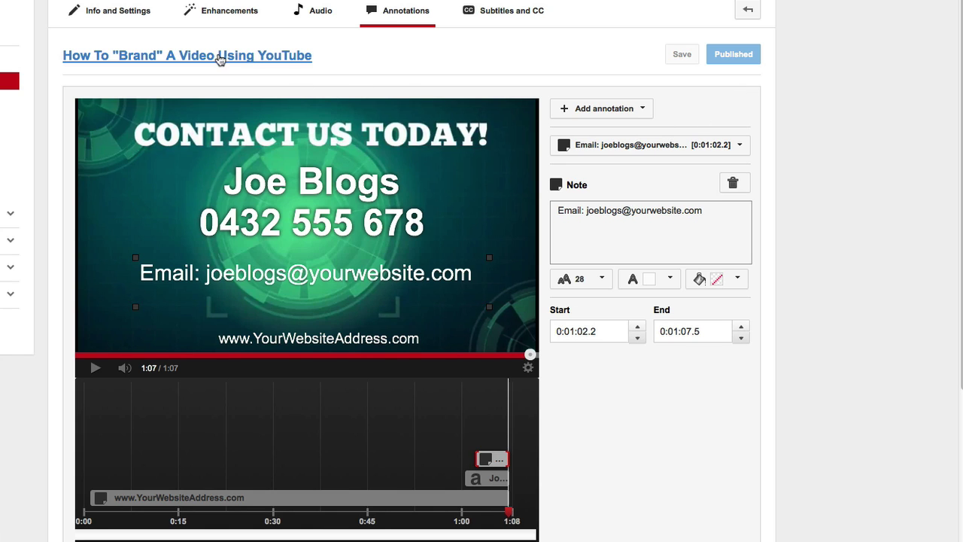
pyautogui.click(220, 60)
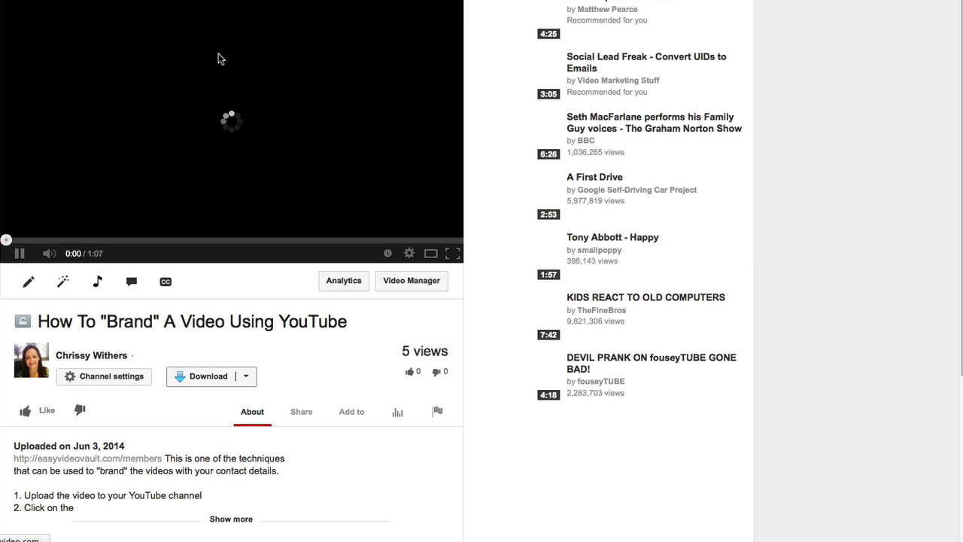
# Skip ahead to about 0:51 and play until pausing at 1:04 on the contact screen.
pyautogui.click(19, 252)
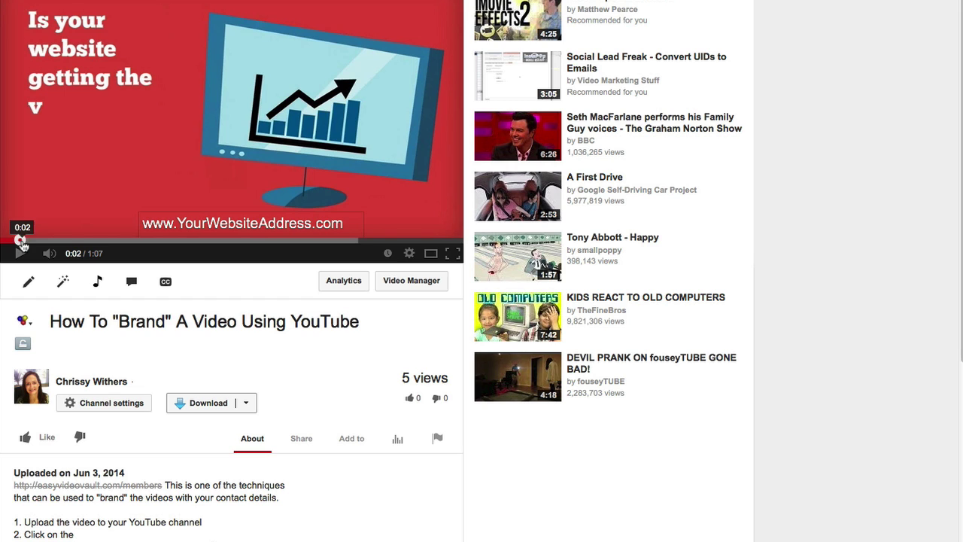
pyautogui.moveTo(22, 240); pyautogui.dragTo(387, 241)
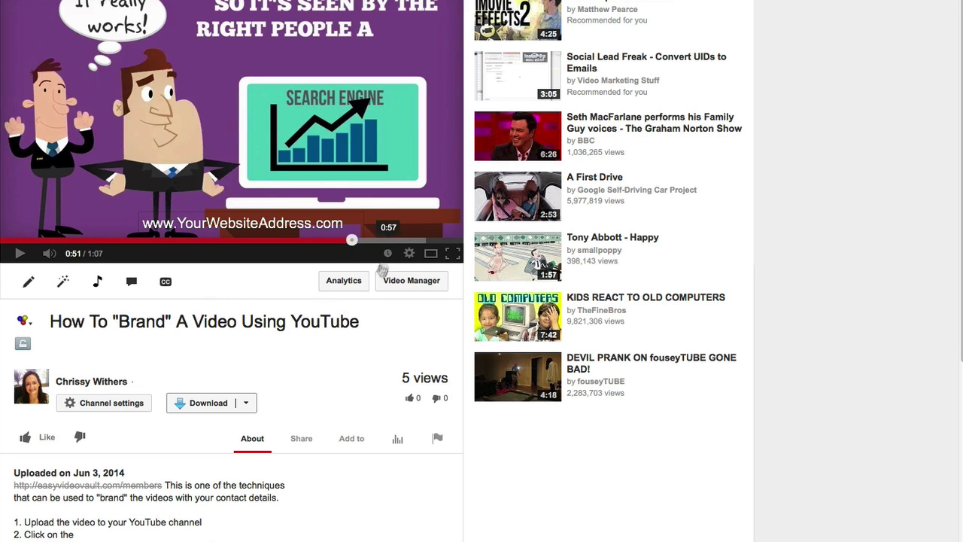
pyautogui.click(19, 254)
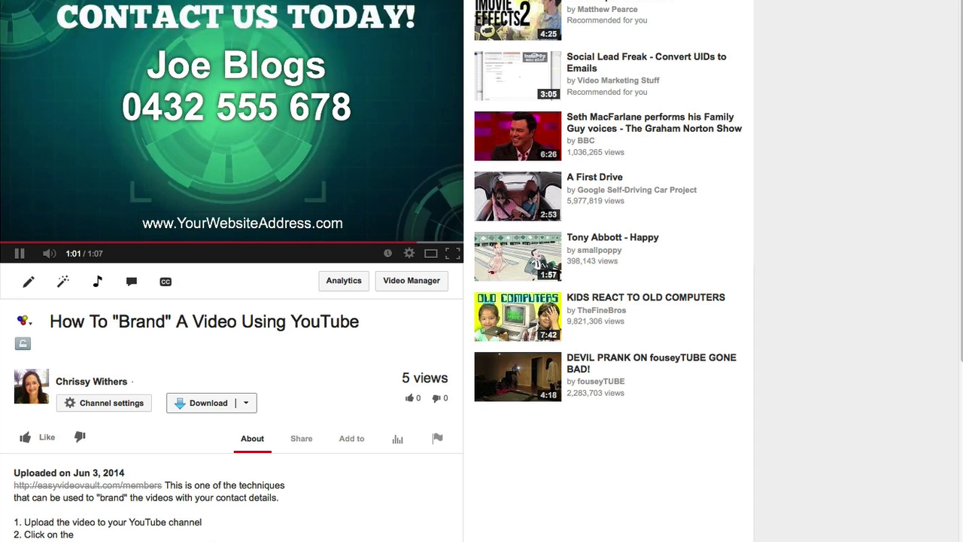
pyautogui.click(21, 257)
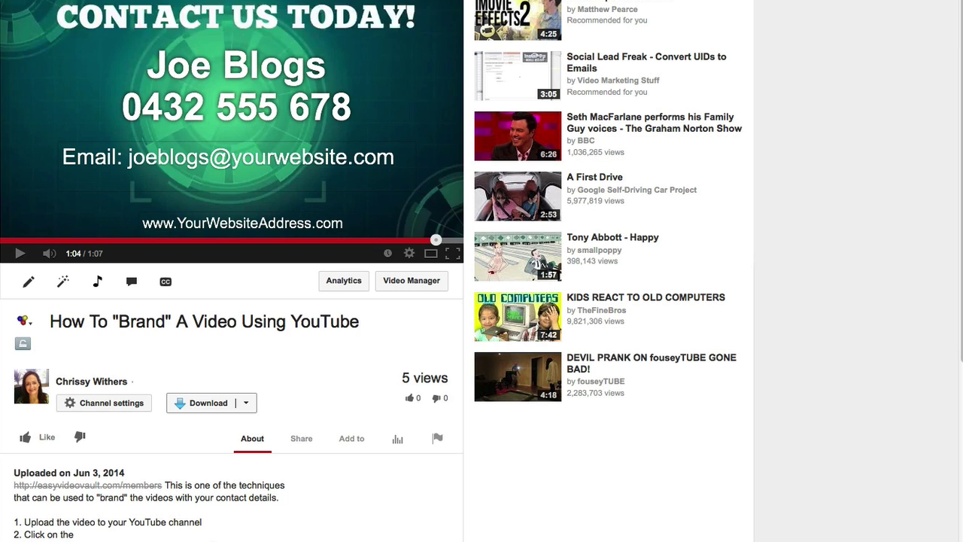